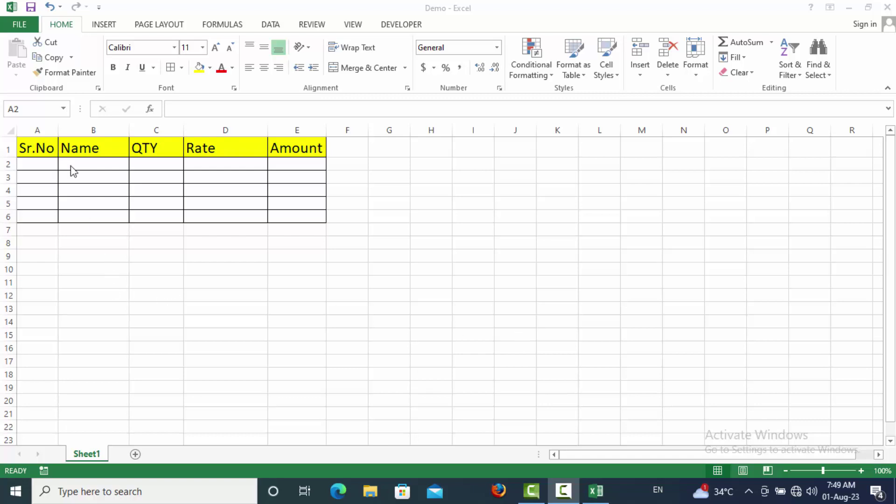
# - Save the Demo workbook through the FILE menu while its Sr.No–Amount table is still empty
pyautogui.click(38, 168)
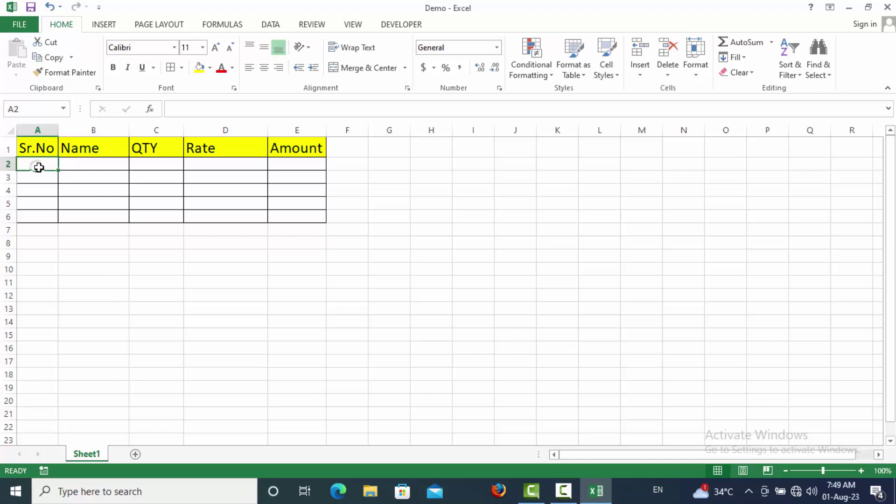
pyautogui.click(20, 28)
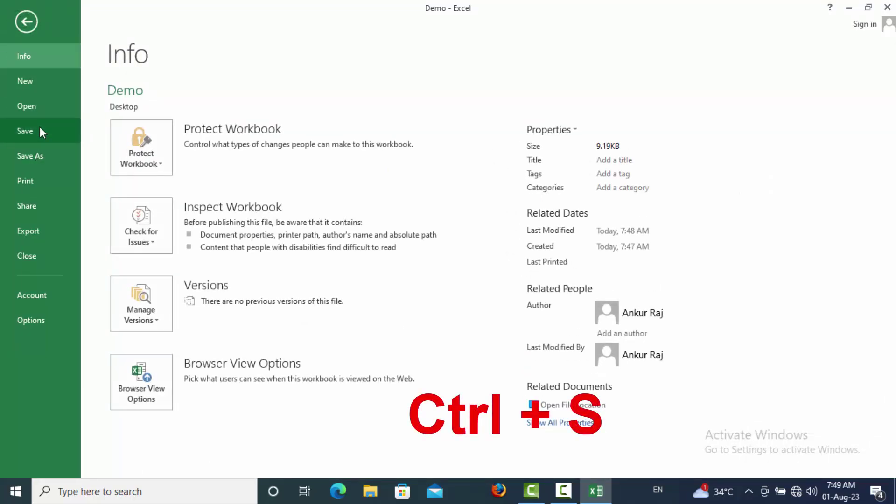
pyautogui.click(41, 131)
pyautogui.click(431, 256)
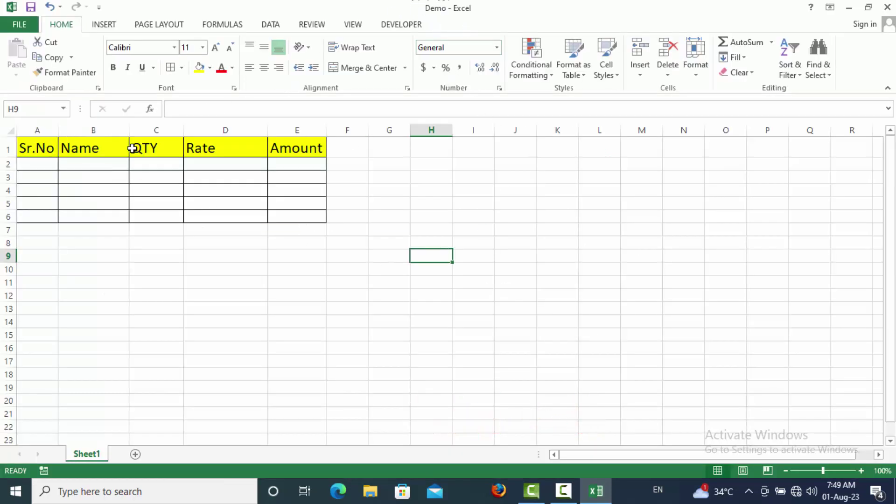
# - Enter row 2 as Sr.No 1, Keyboard, QTY 5 and Rate 5, then press Ctrl+S
pyautogui.click(26, 169)
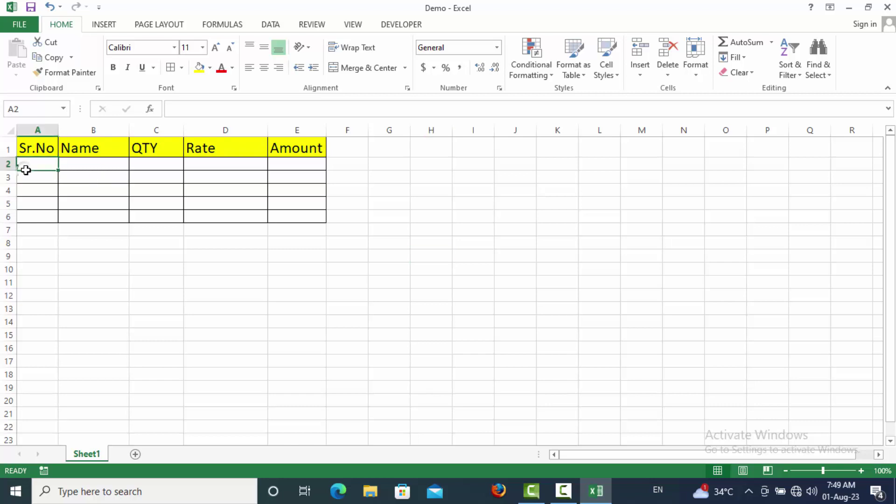
pyautogui.write('01')
pyautogui.press('Tab')
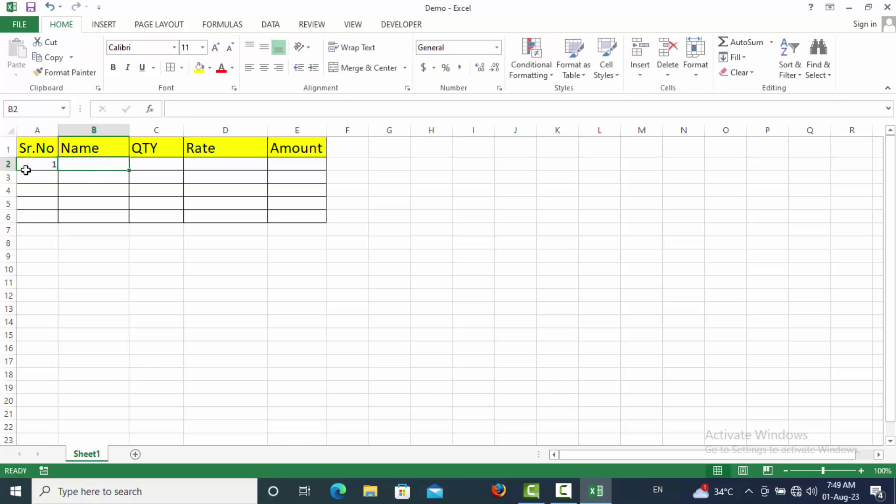
pyautogui.write('Key')
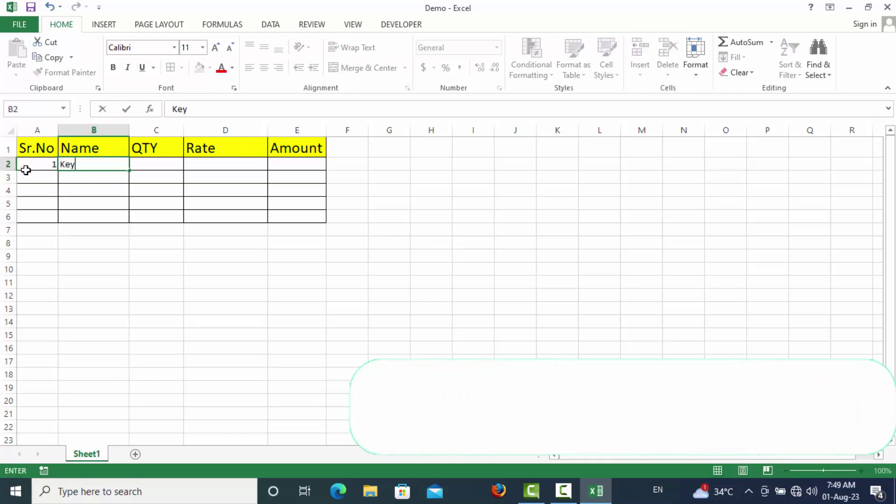
pyautogui.write('board')
pyautogui.press('Tab')
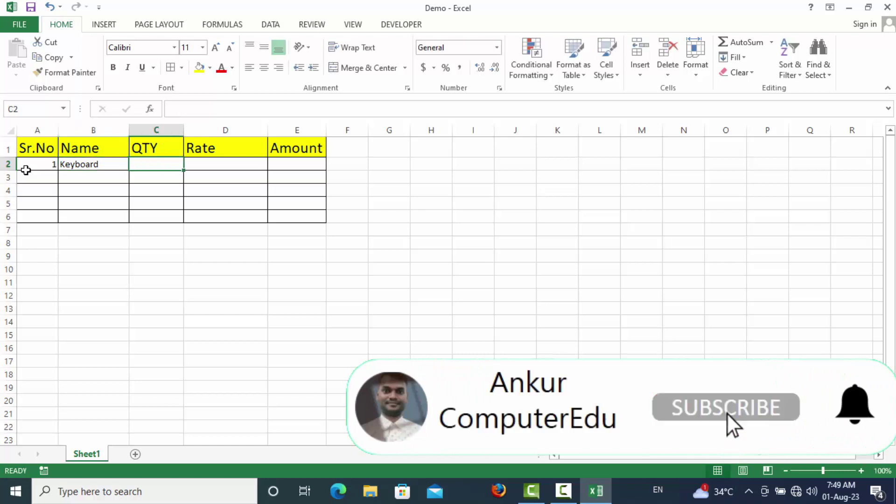
pyautogui.write('5')
pyautogui.press('Tab')
pyautogui.write('5')
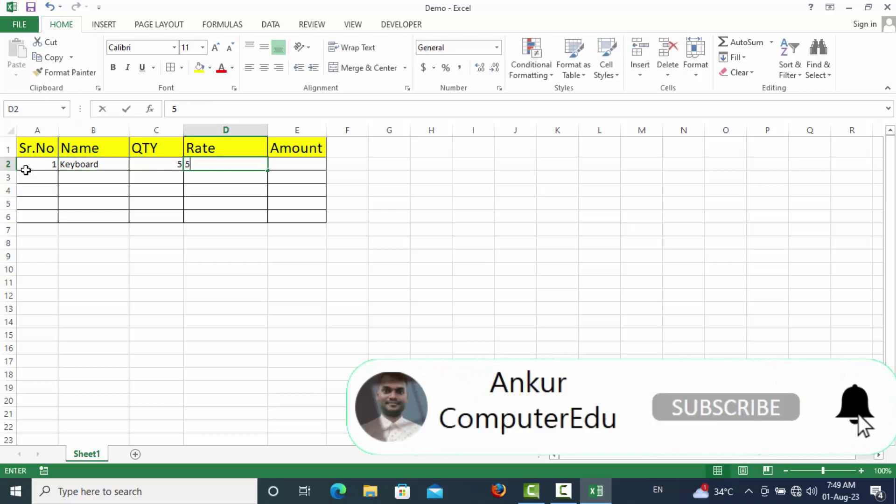
pyautogui.press('Tab')
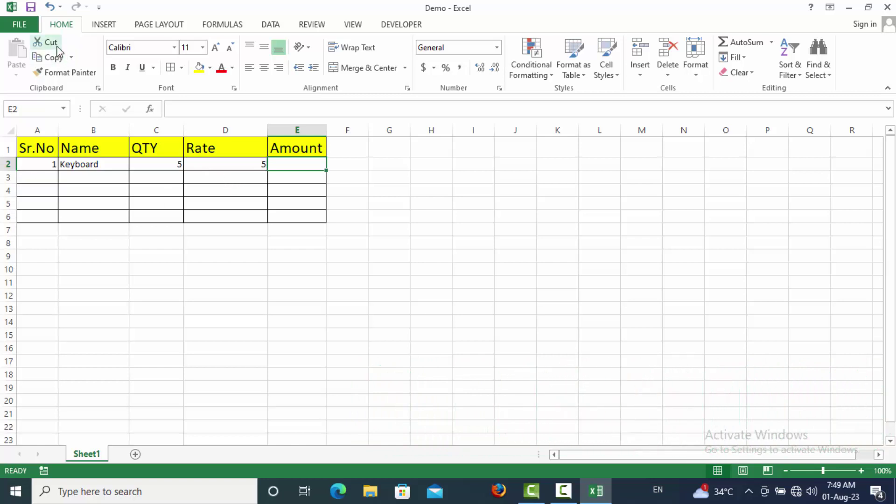
pyautogui.hotkey('ctrl', 's')
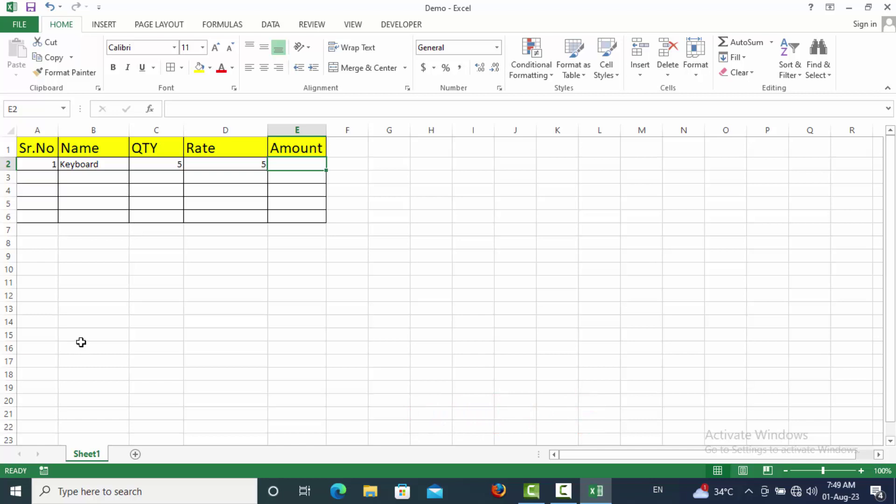
# - Close Demo without saving, reopen it from the desktop showing an empty table, then close Excel
pyautogui.click(888, 7)
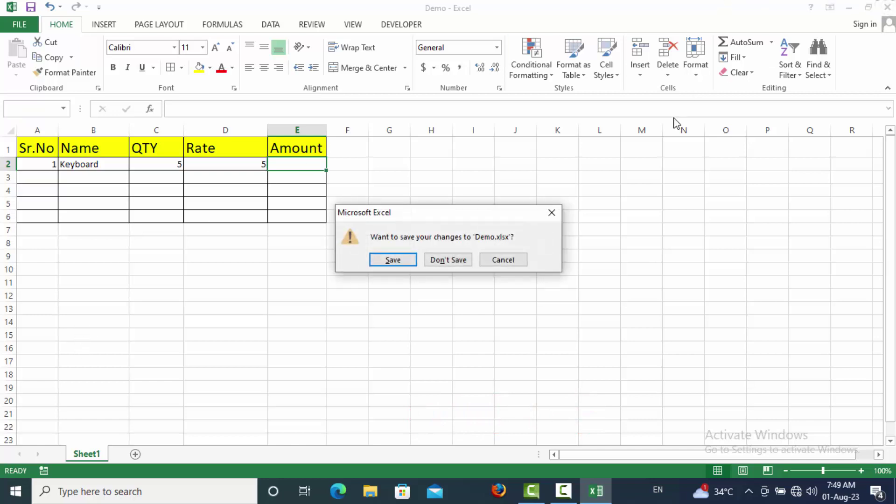
pyautogui.click(445, 260)
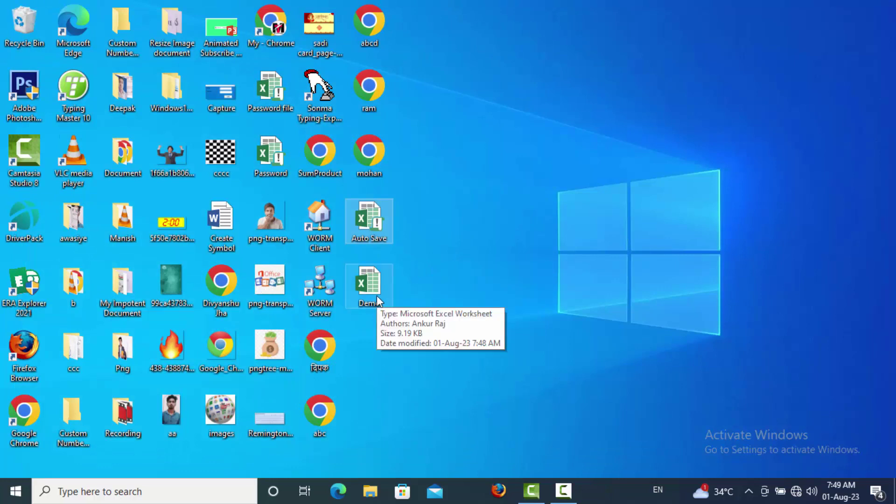
pyautogui.click(378, 301)
pyautogui.doubleClick(378, 299)
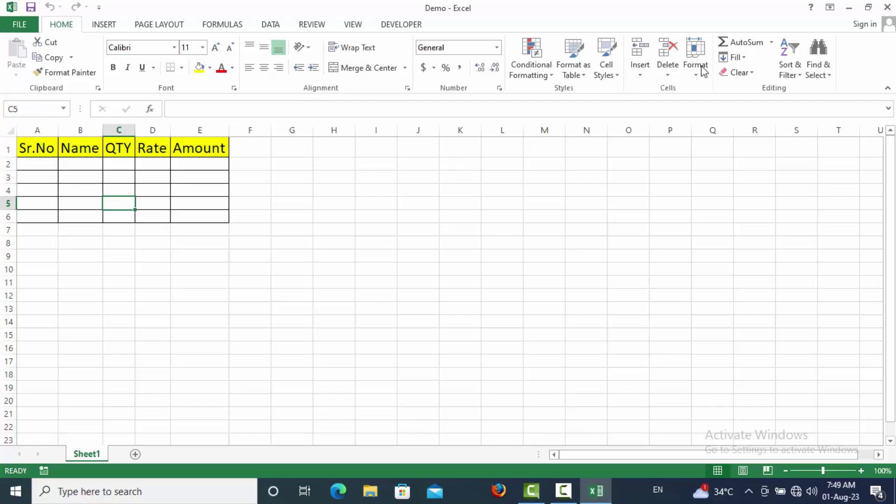
pyautogui.click(888, 6)
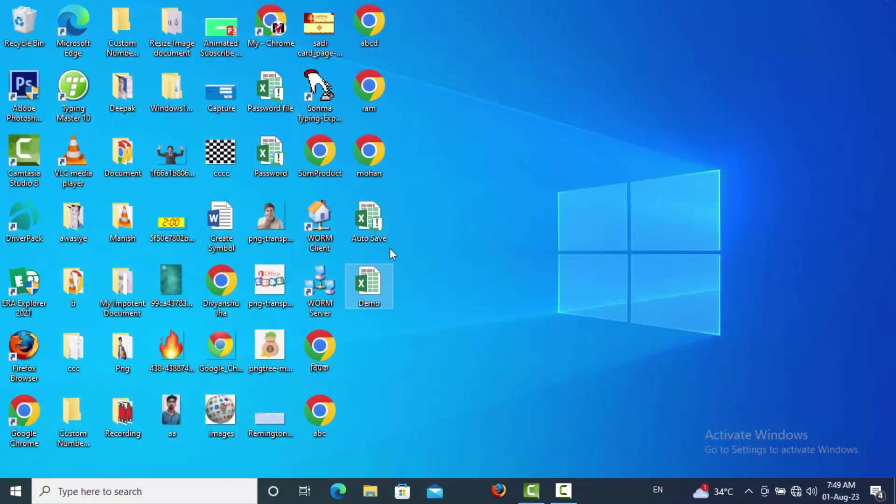
# - Open the Auto Save workbook and enter row 2 as 1, Keyboard, Qty 5 and Rate 250
pyautogui.doubleClick(368, 228)
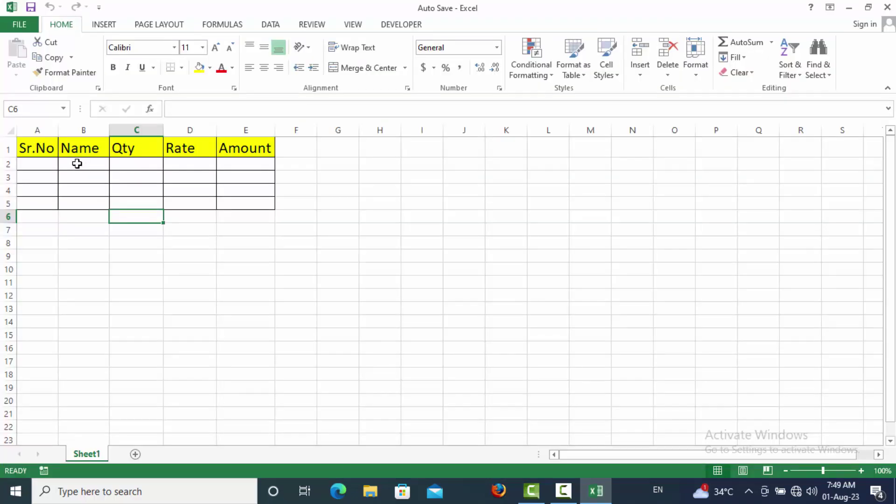
pyautogui.click(40, 164)
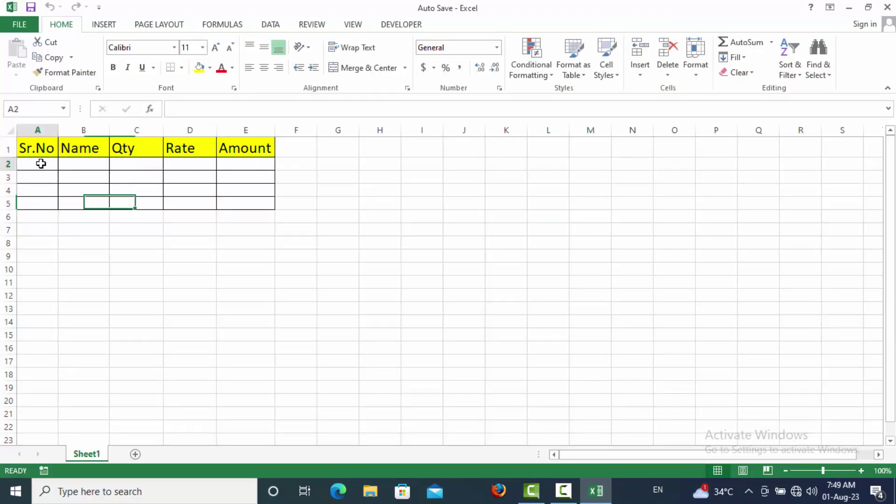
pyautogui.write('01')
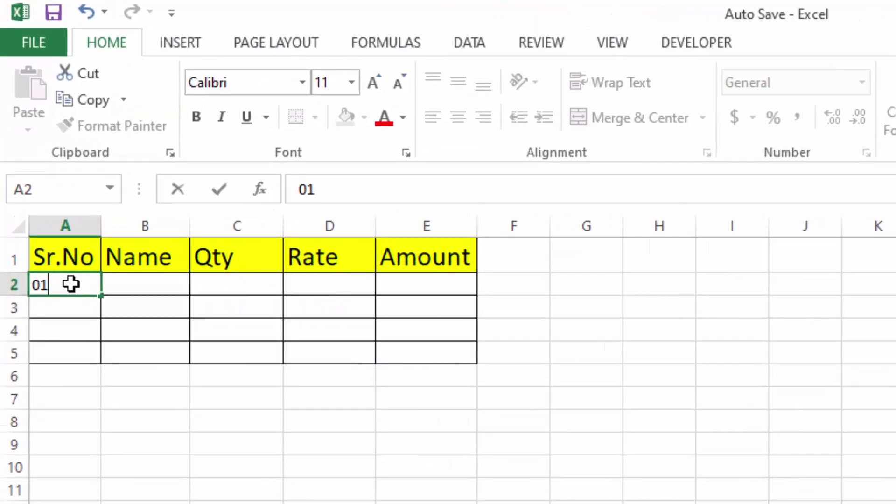
pyautogui.press('Tab')
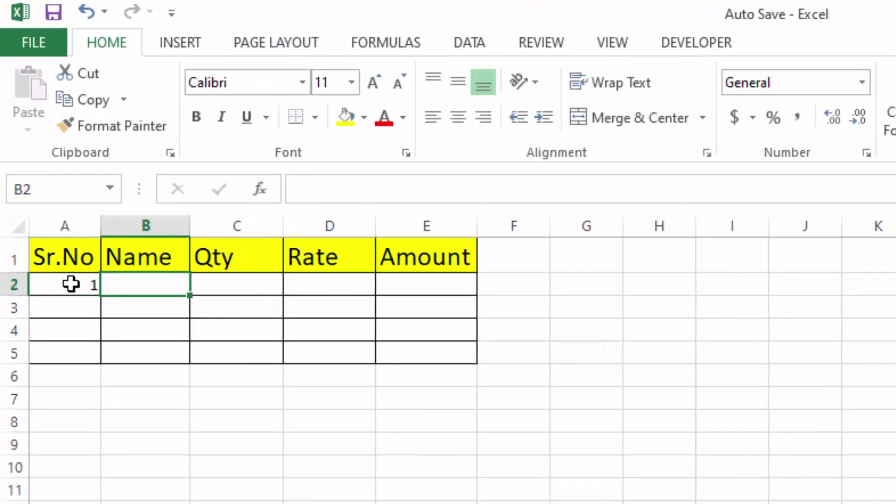
pyautogui.write('Ke')
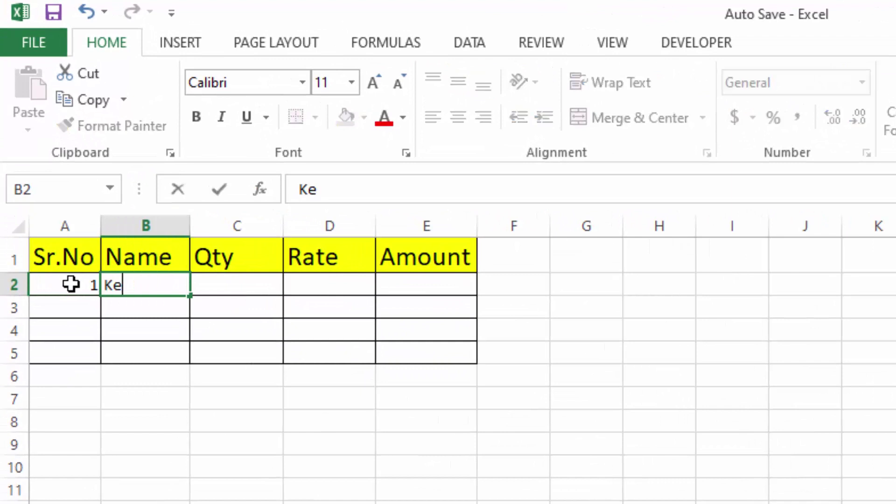
pyautogui.write('yboard')
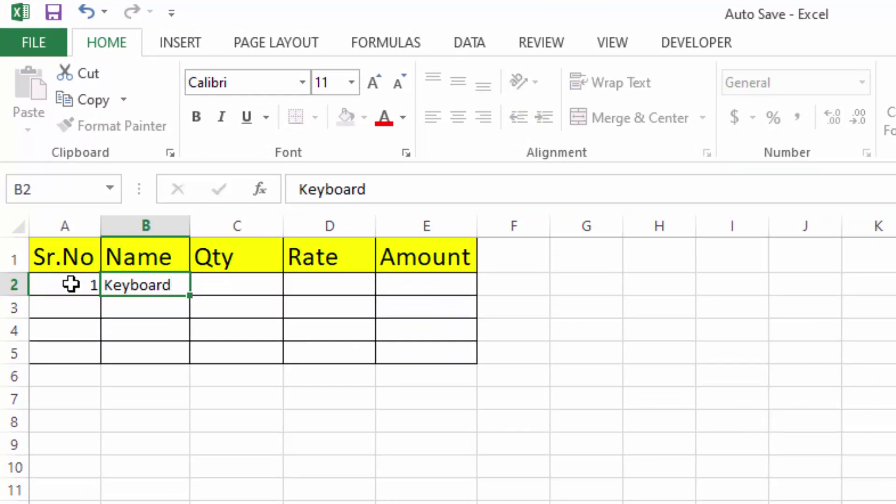
pyautogui.press('Tab')
pyautogui.write('5')
pyautogui.press('Tab')
pyautogui.press('Tab')
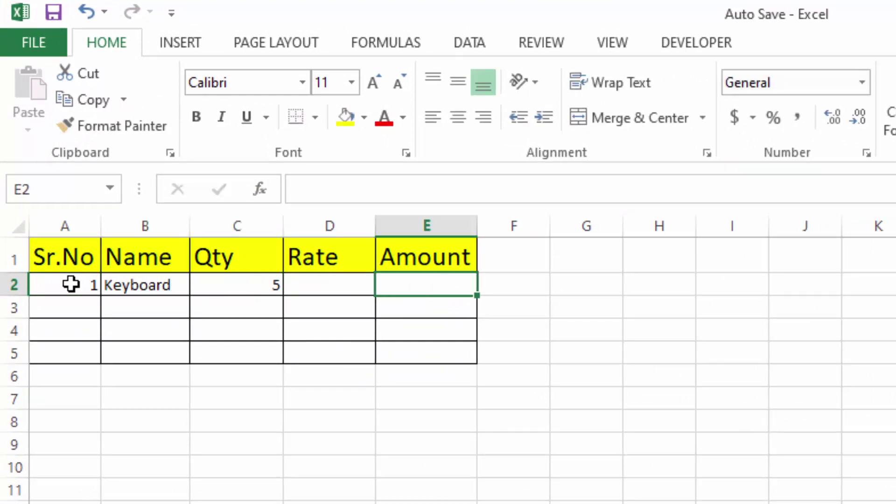
pyautogui.press('Left')
pyautogui.write('25')
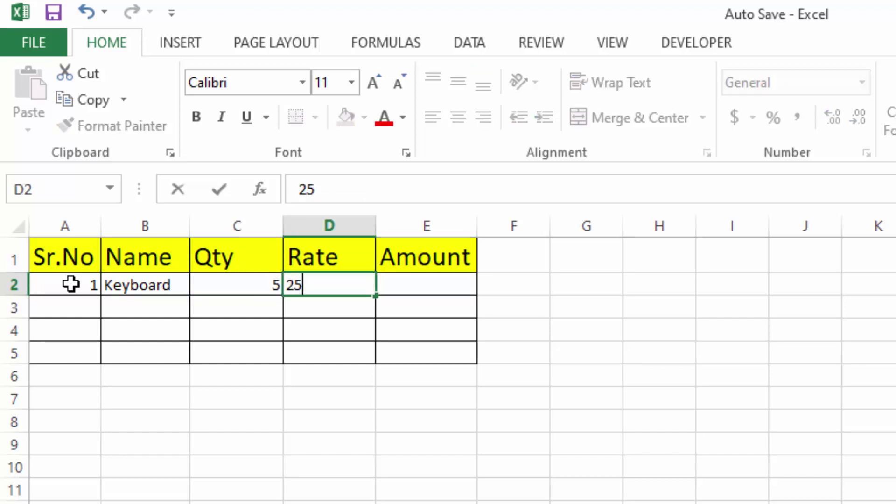
pyautogui.write('0')
pyautogui.press('Return')
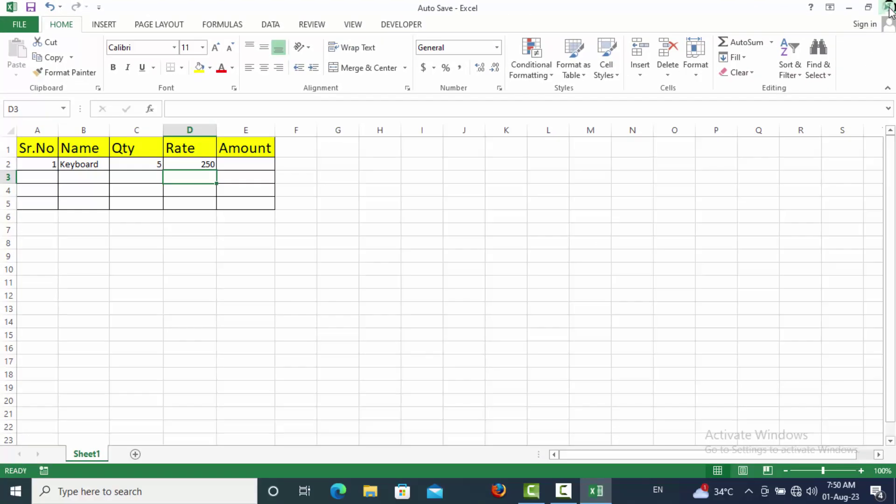
# - Reopen Auto Save, enter Sr.No 2, 3 and 4 in A3:A5, then close and reopen it
pyautogui.click(890, 8)
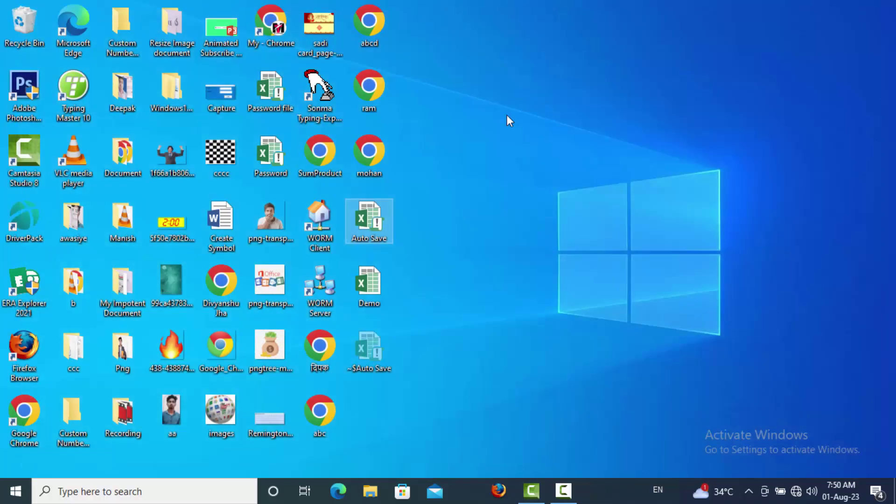
pyautogui.doubleClick(376, 216)
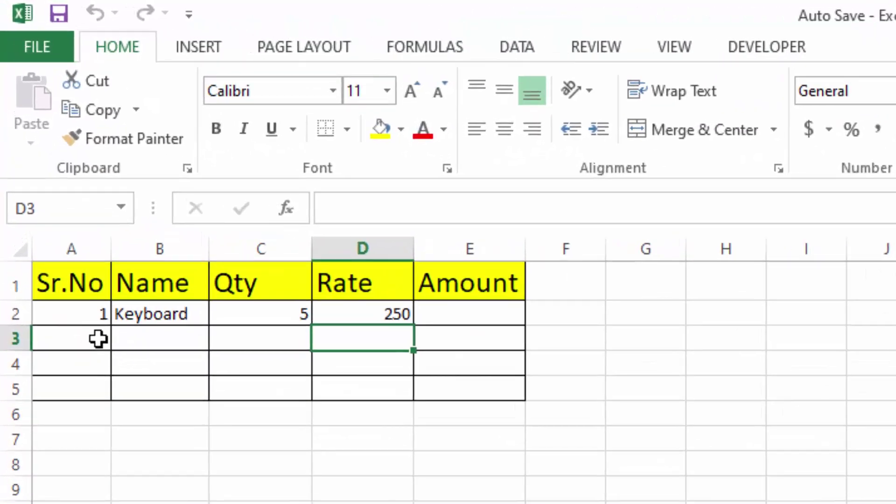
pyautogui.click(96, 337)
pyautogui.write('2')
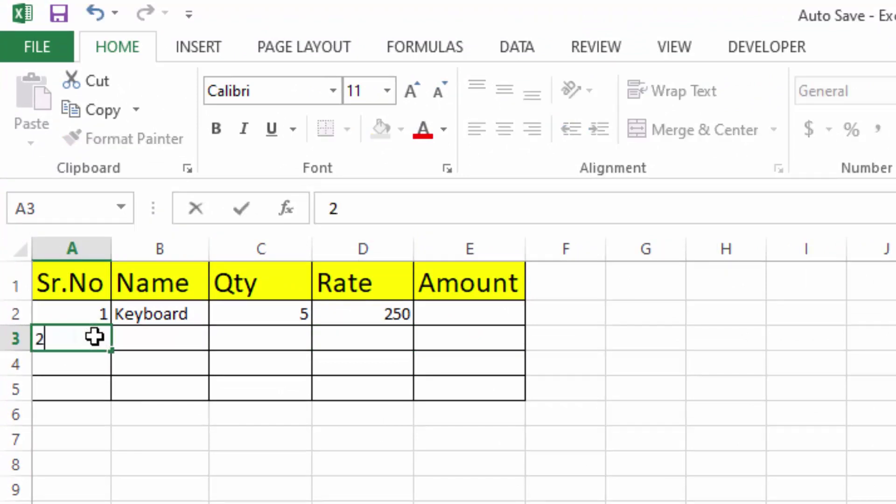
pyautogui.press('Return')
pyautogui.write('34')
pyautogui.press('BackSpace')
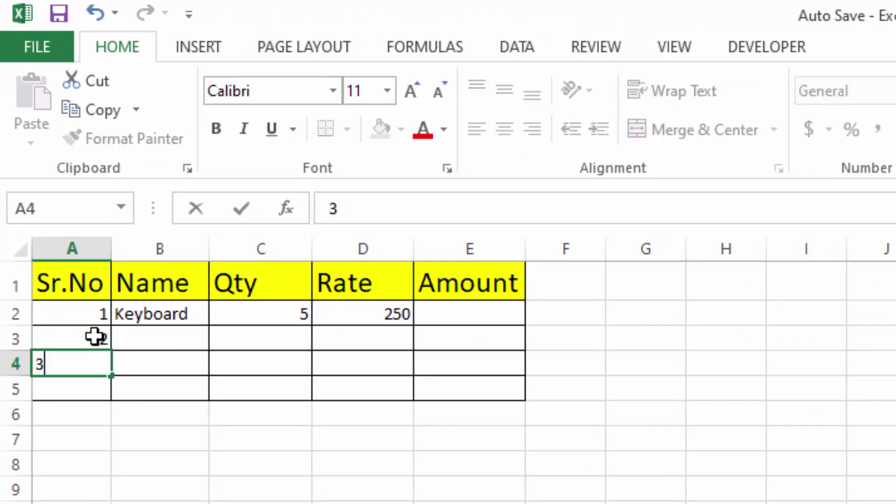
pyautogui.press('Return')
pyautogui.write('4')
pyautogui.click(104, 448)
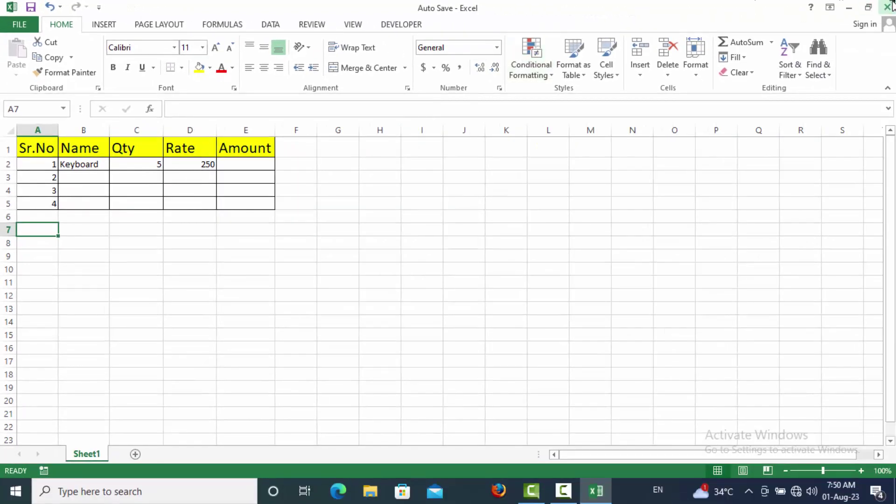
pyautogui.click(888, 6)
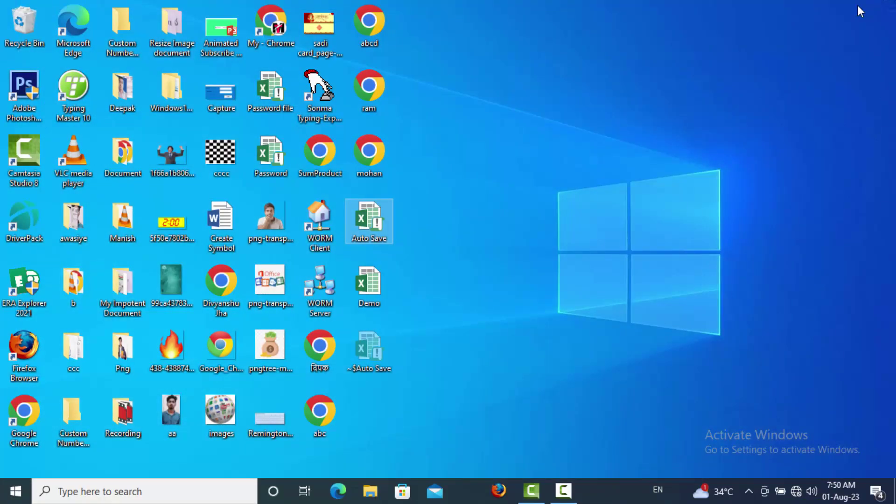
pyautogui.doubleClick(383, 220)
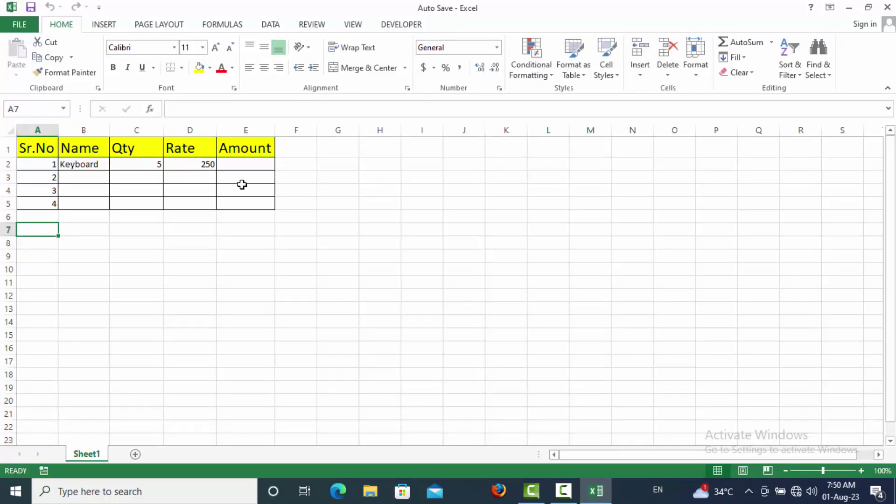
# - Create a new blank workbook, Book1, with Ctrl+N
pyautogui.click(205, 191)
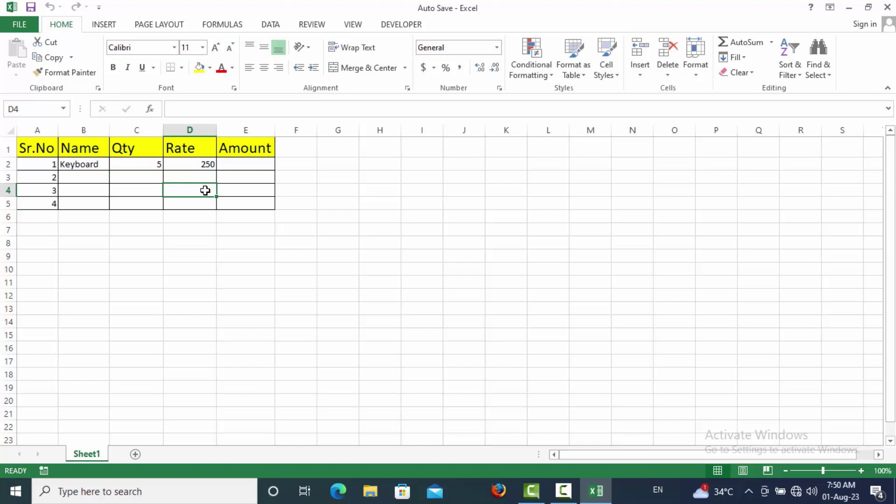
pyautogui.hotkey('ctrl', 'n')
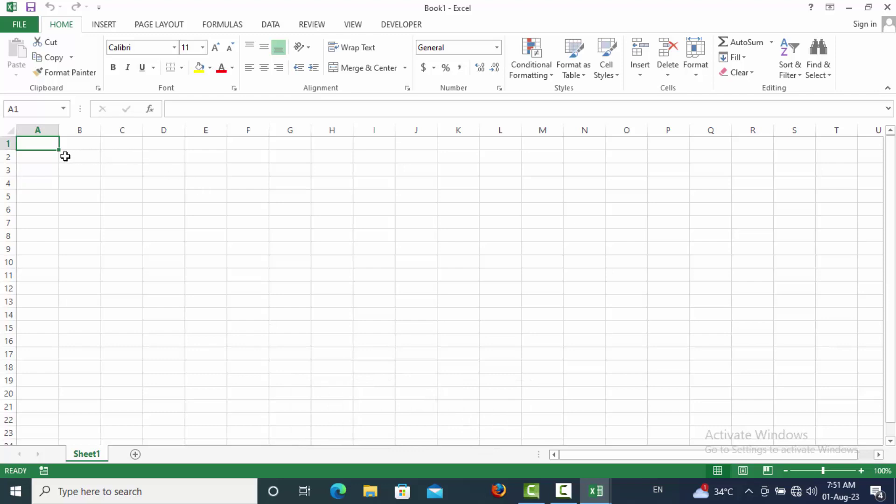
# - Apply all borders to the range A1:E7
pyautogui.moveTo(49, 147)
pyautogui.mouseDown()
pyautogui.moveTo(242, 147)
pyautogui.moveTo(221, 220)
pyautogui.mouseUp()
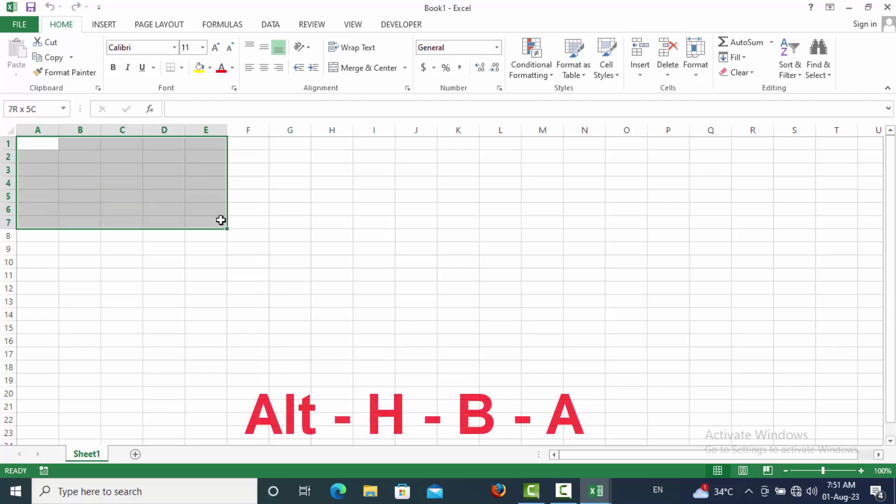
pyautogui.press('alt')
pyautogui.press('h')
pyautogui.press('b')
pyautogui.press('a')
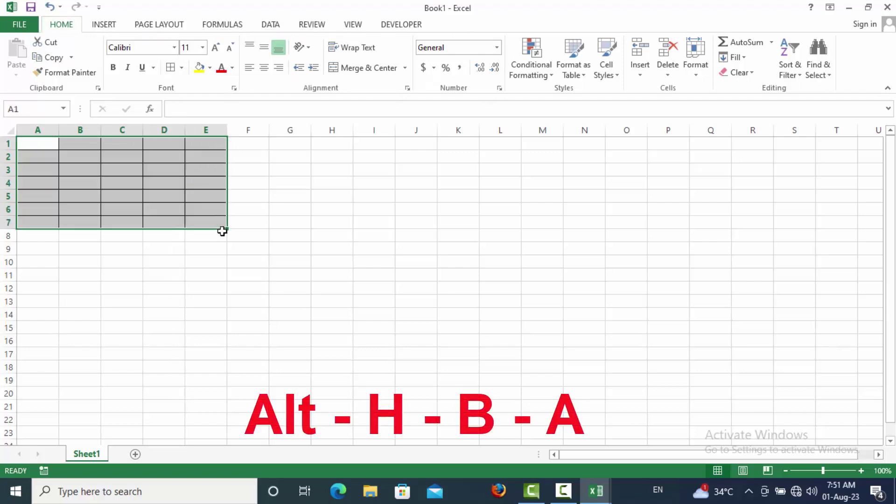
# - Type the headers Sr.No, Name, QTY, Rate and Amoun across A1:E1
pyautogui.click(39, 146)
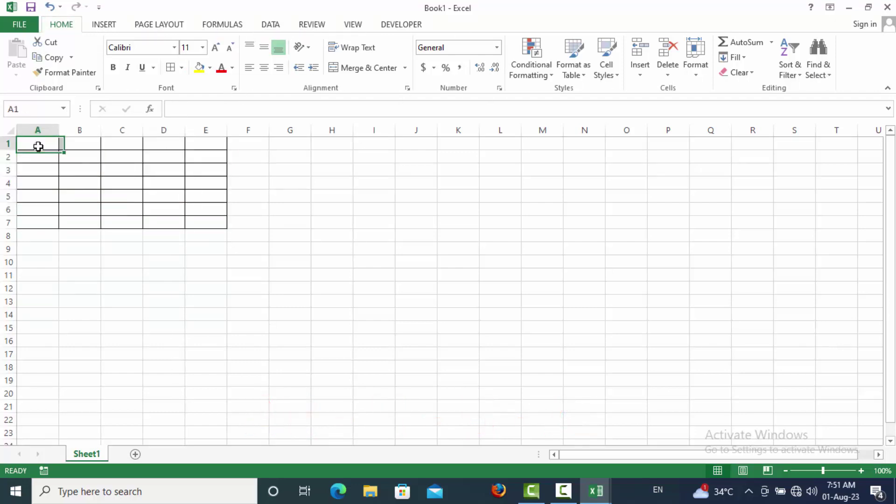
pyautogui.write('Sr')
pyautogui.write('.')
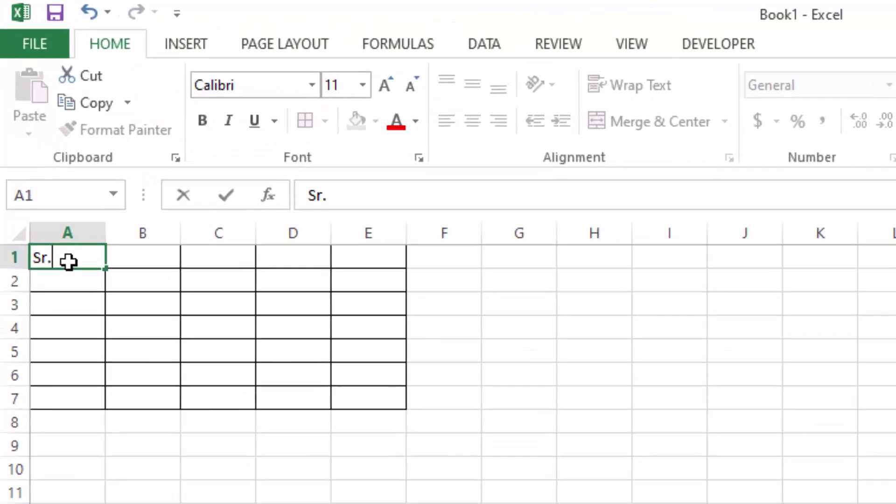
pyautogui.write('N')
pyautogui.press('Tab')
pyautogui.write('Name')
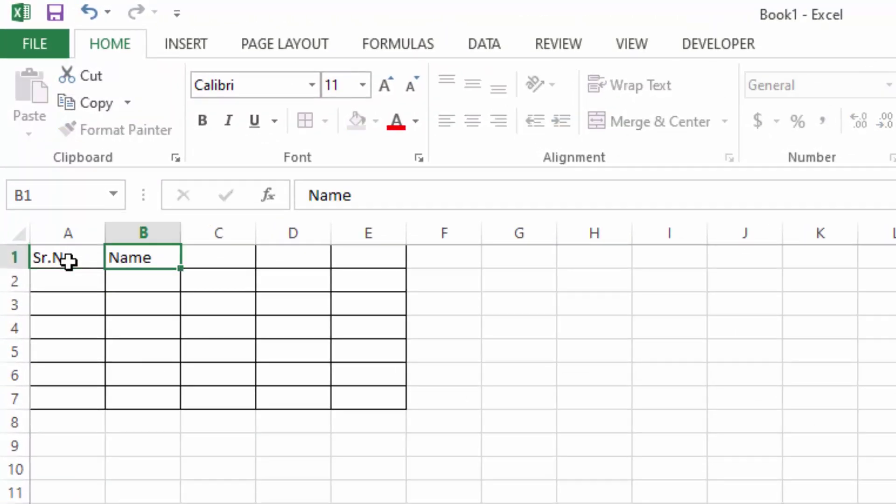
pyautogui.press('Tab')
pyautogui.write('QTY')
pyautogui.press('Tab')
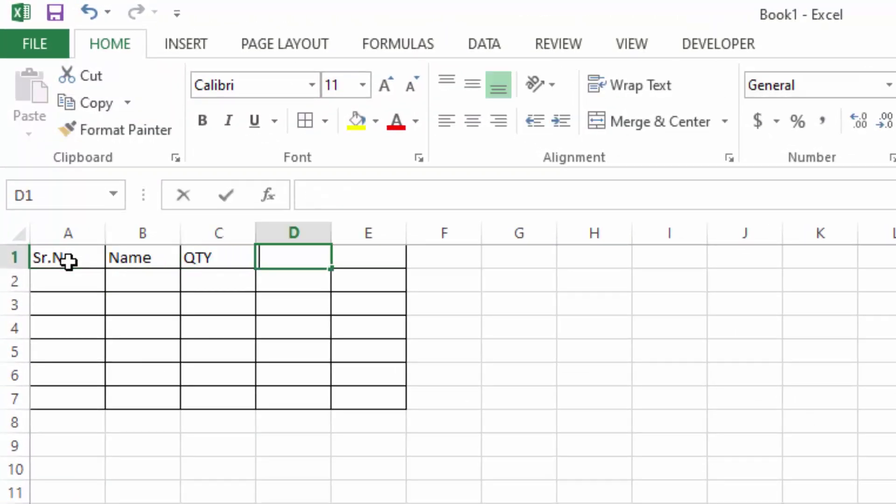
pyautogui.write('Rat')
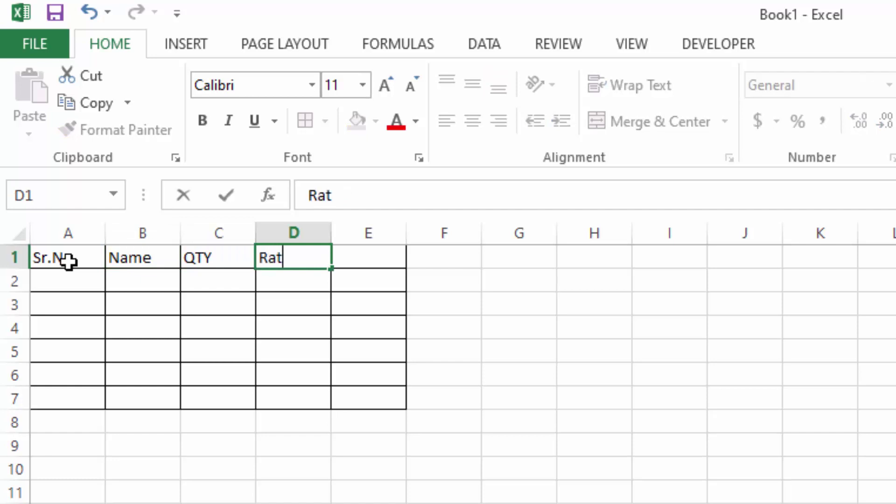
pyautogui.write('e')
pyautogui.press('Tab')
pyautogui.write('Amu')
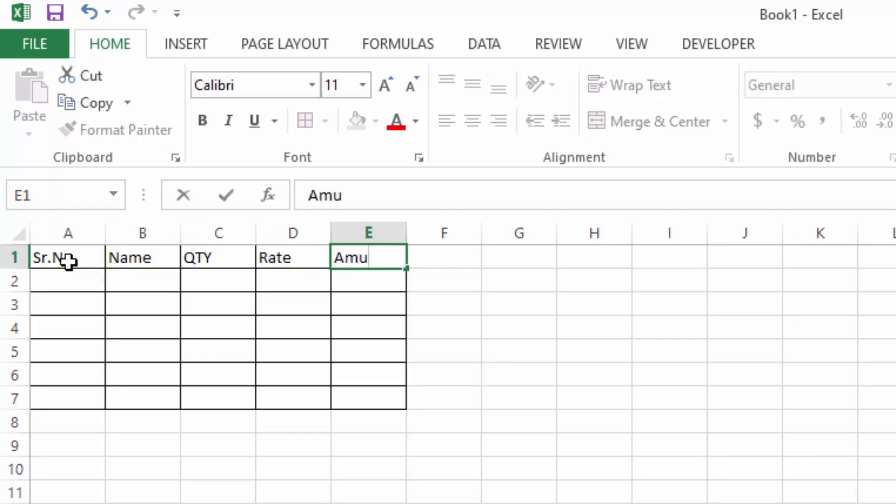
pyautogui.press('BackSpace')
pyautogui.write('oun')
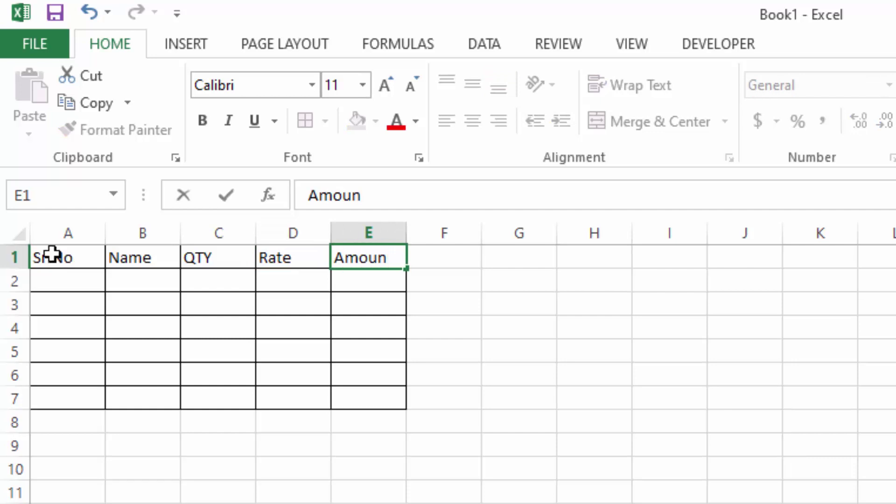
pyautogui.click(72, 302)
# - Give the header row A1:E1 a yellow fill and 18-point font
pyautogui.moveTo(77, 258); pyautogui.dragTo(369, 257)
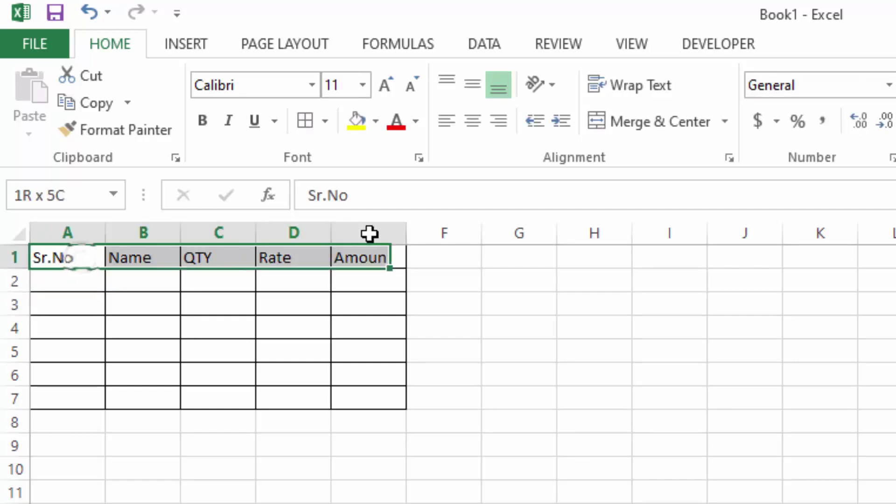
pyautogui.click(365, 124)
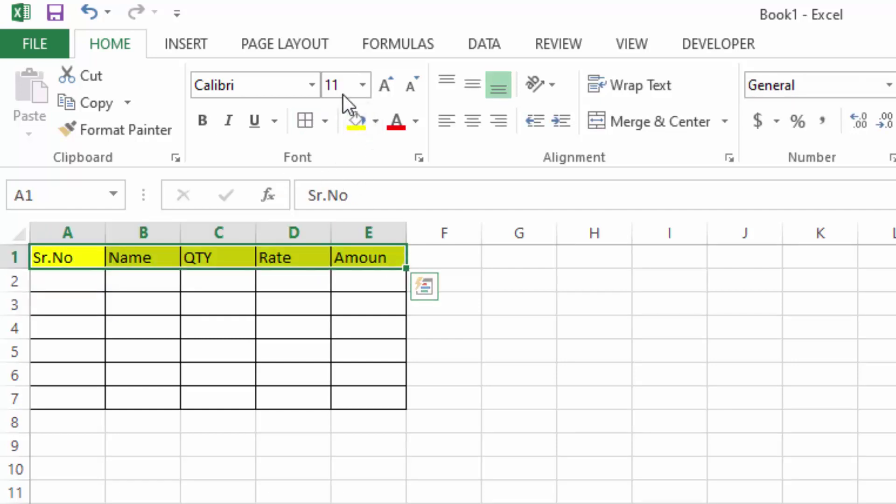
pyautogui.click(388, 84)
pyautogui.click(390, 87)
pyautogui.click(390, 87)
pyautogui.click(389, 87)
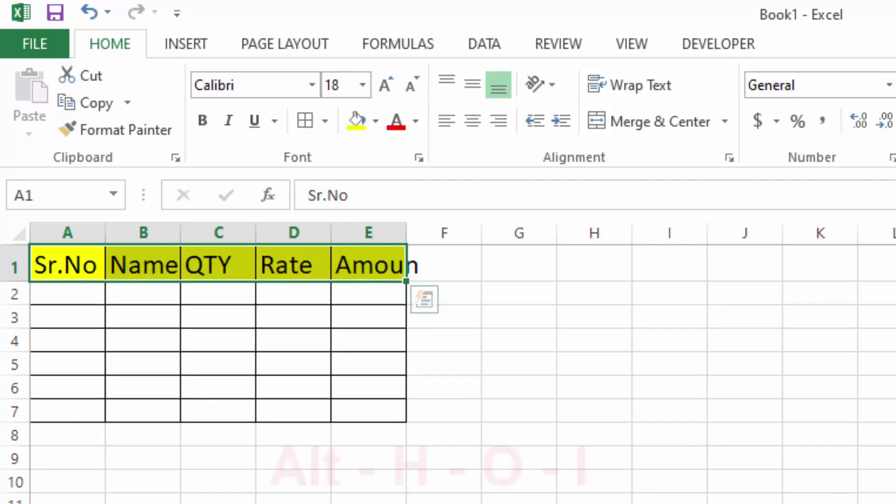
# - Autofit the widths of columns A–E to their contents
pyautogui.hotkey('alt', 'h')
pyautogui.press('o')
pyautogui.press('i')
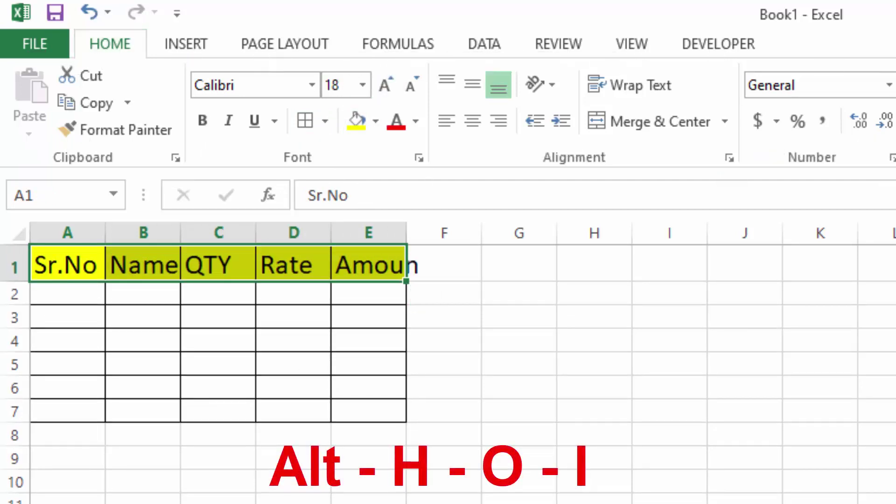
pyautogui.click(483, 496)
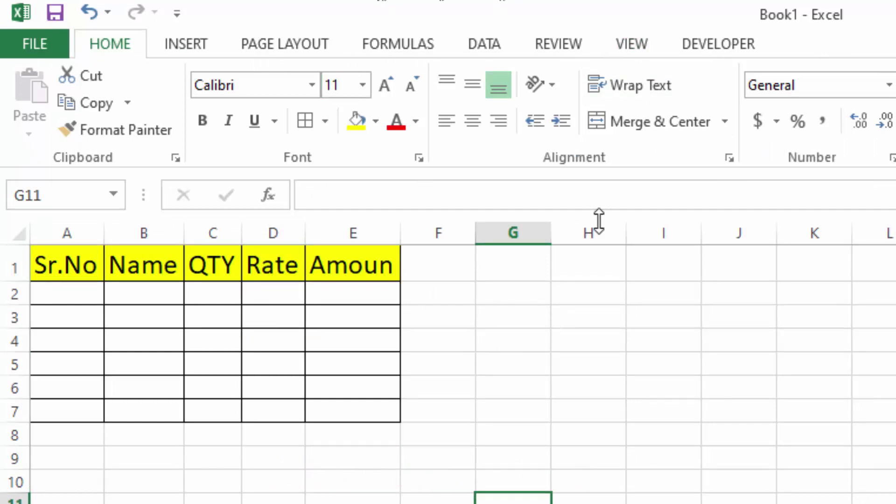
# - Show the Developer tab, then open the VBA editor on the ThisWorkbook module with Alt+F11
pyautogui.click(715, 45)
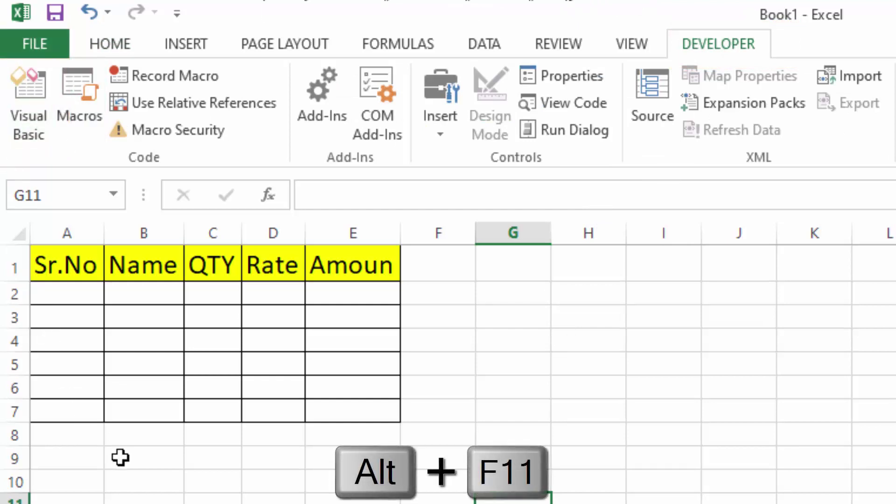
pyautogui.press('alt')
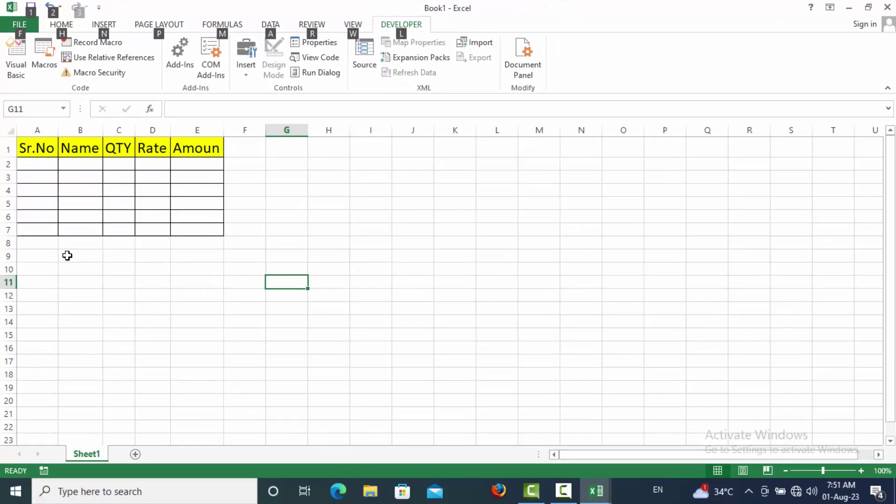
pyautogui.hotkey('alt', 'F11')
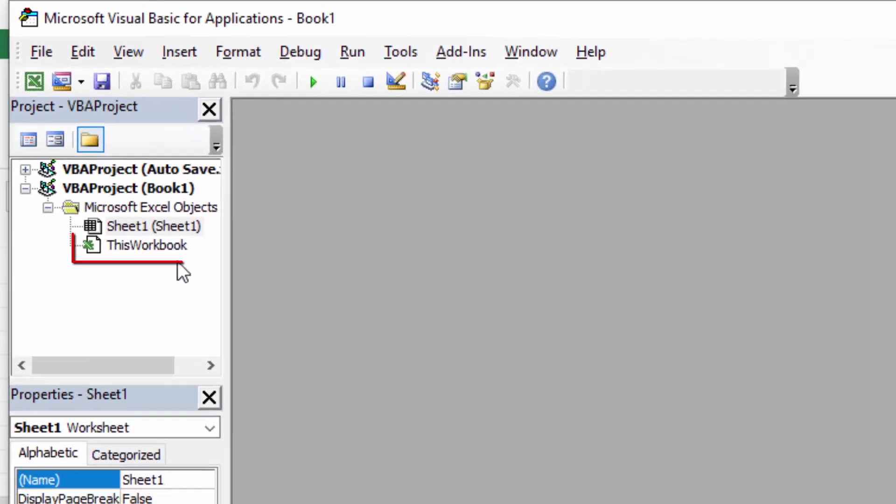
pyautogui.doubleClick(82, 136)
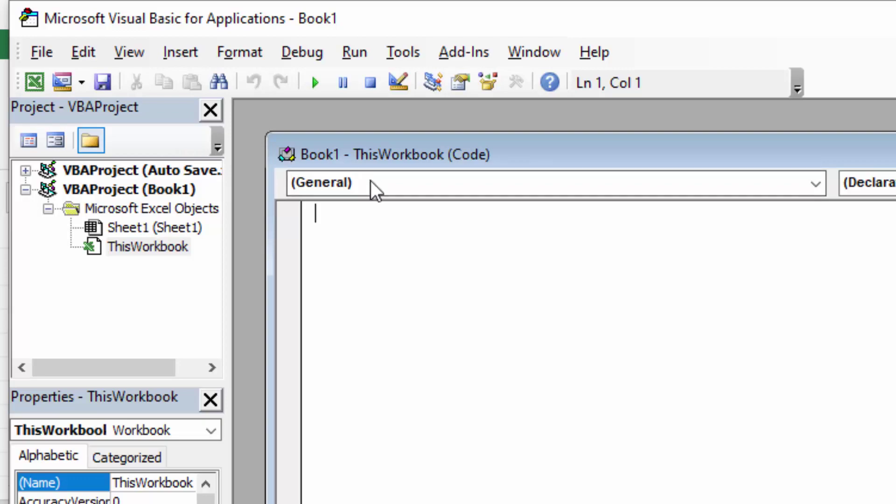
# - Select the Workbook object to add a Workbook_Open stub and list the workbook events
pyautogui.click(372, 184)
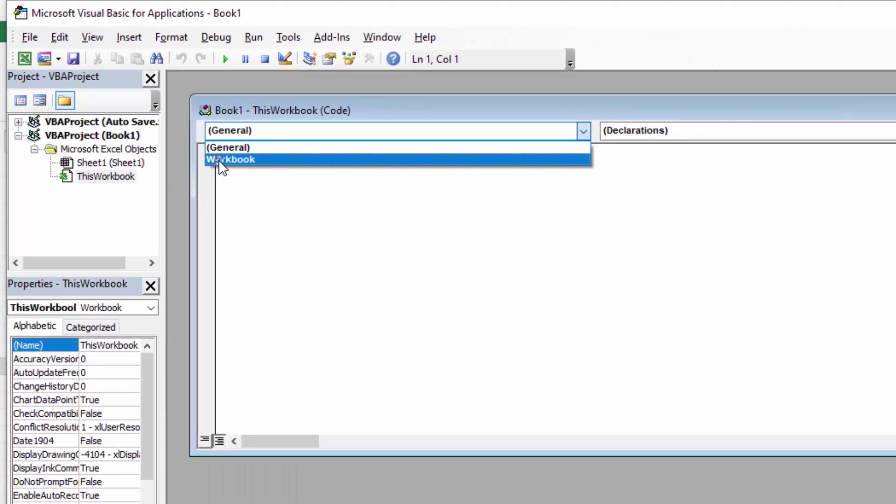
pyautogui.click(318, 222)
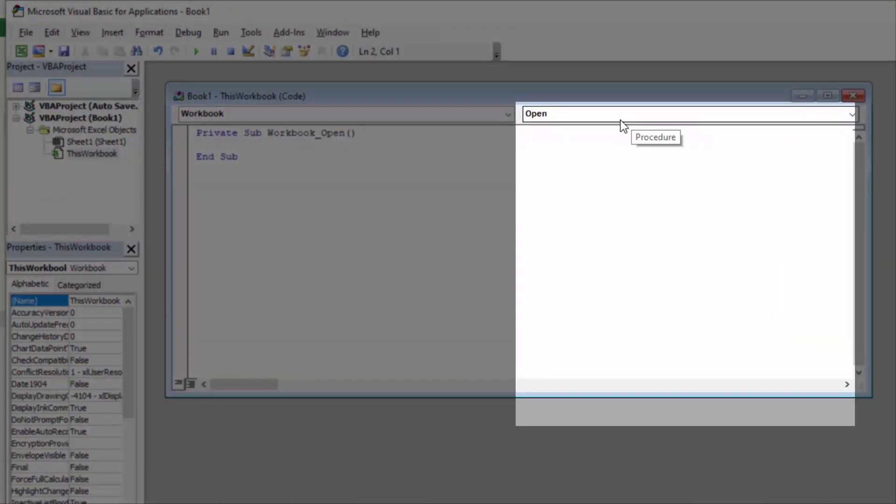
pyautogui.click(548, 105)
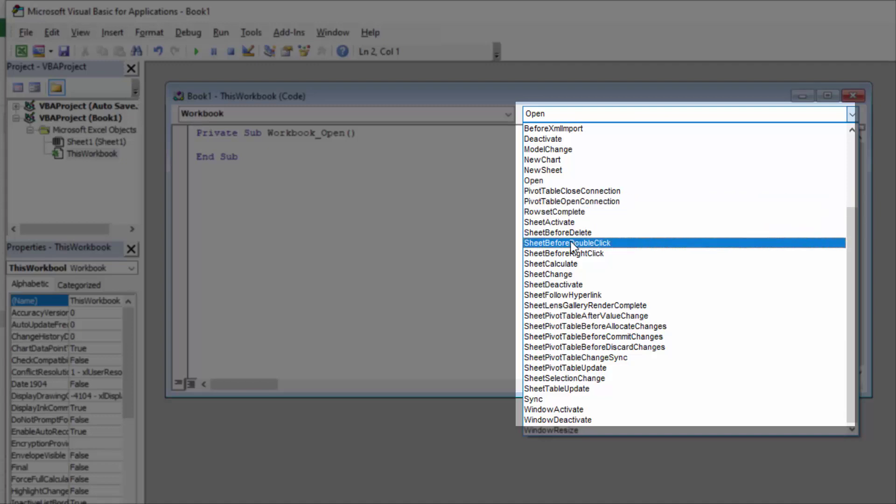
pyautogui.scroll(1, 570, 242)
pyautogui.scroll(1, 571, 242)
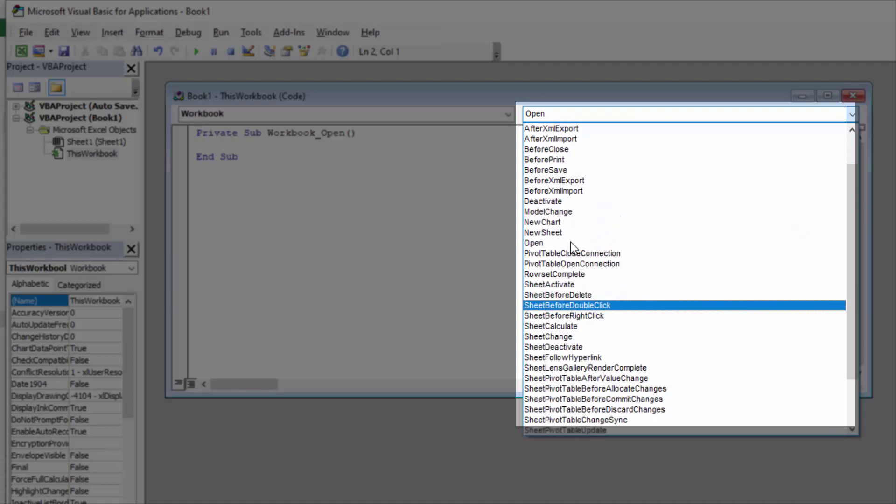
pyautogui.scroll(1, 571, 242)
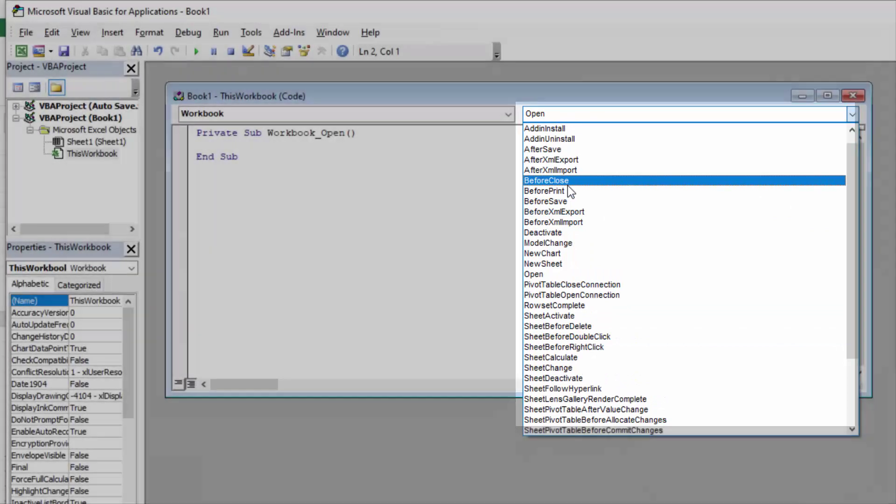
# - Add a Workbook_BeforeClose procedure containing ActiveWorkbook.Save, then close the VBA editor
pyautogui.click(568, 184)
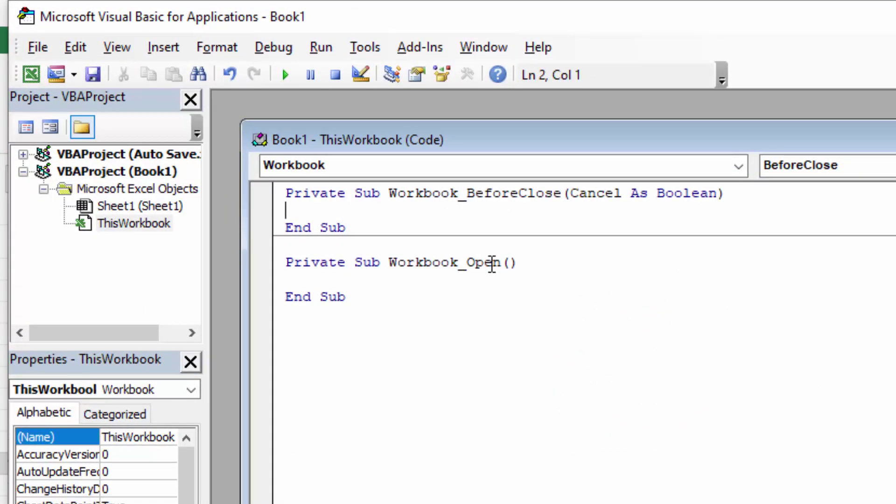
pyautogui.write('Active')
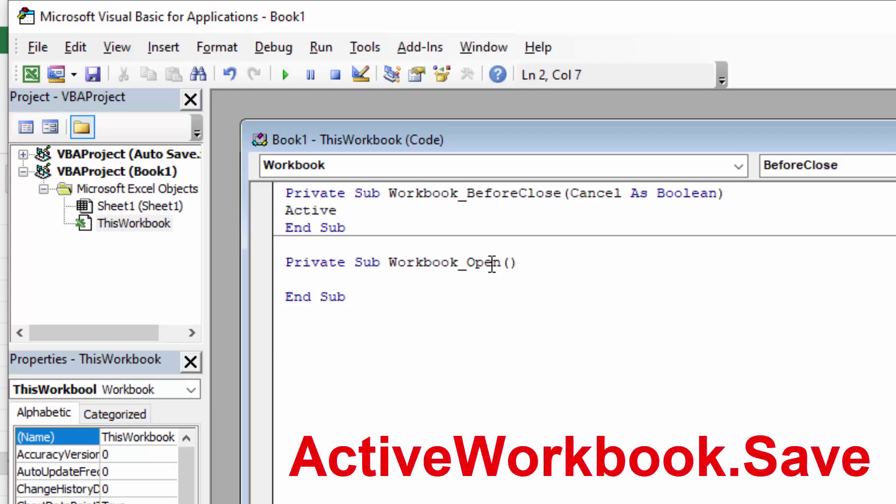
pyautogui.write('Wor')
pyautogui.write('kboo')
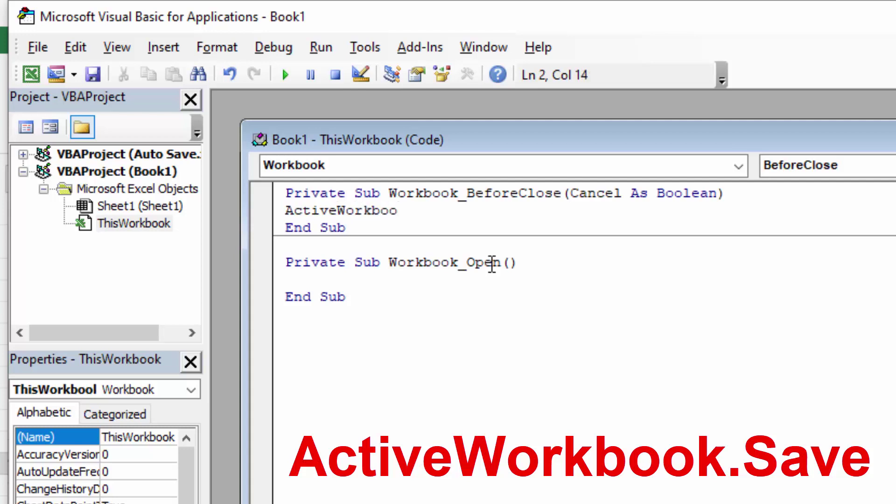
pyautogui.write('k.')
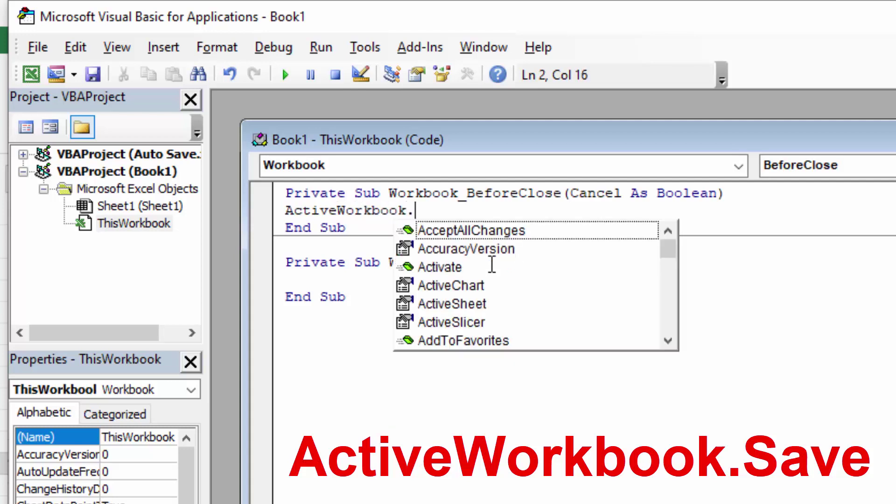
pyautogui.write('Save')
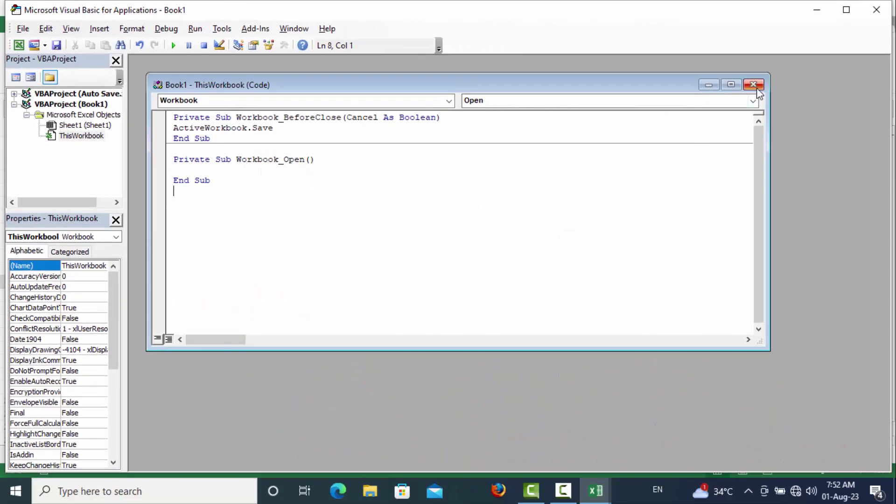
pyautogui.click(756, 86)
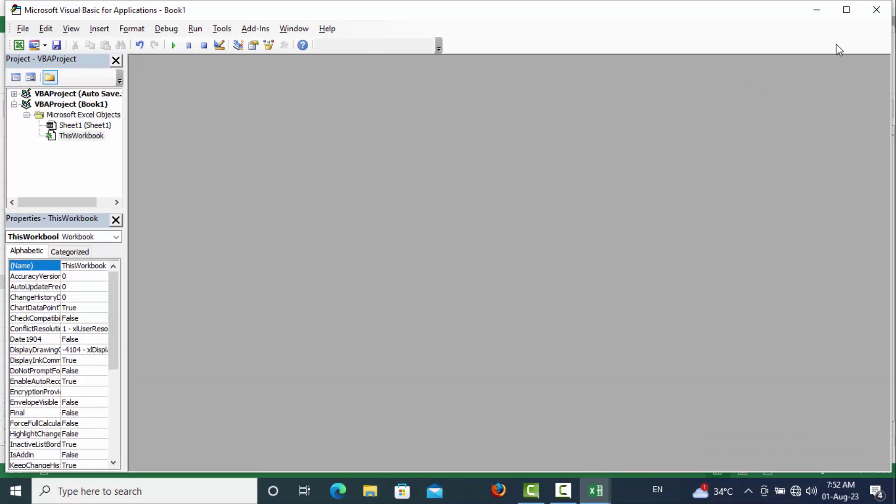
pyautogui.click(877, 10)
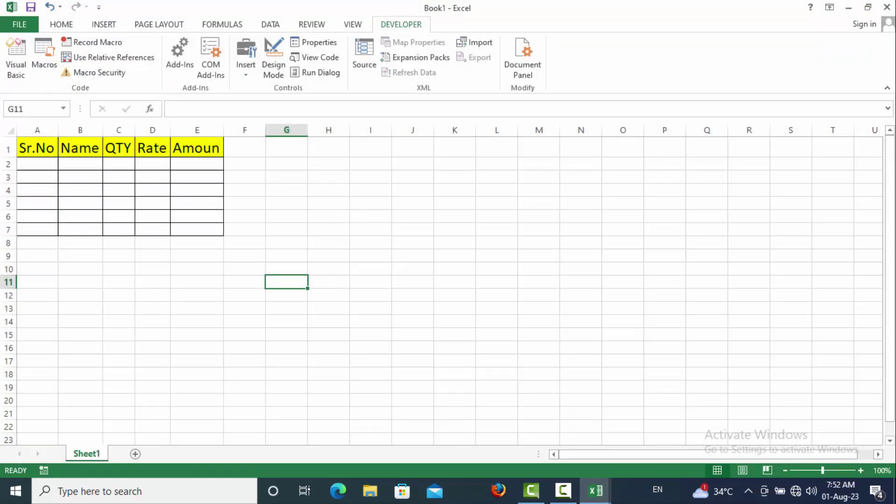
# - Save Book1 to the Desktop as 'Demo auto save', an Excel Macro-Enabled Workbook
pyautogui.click(18, 26)
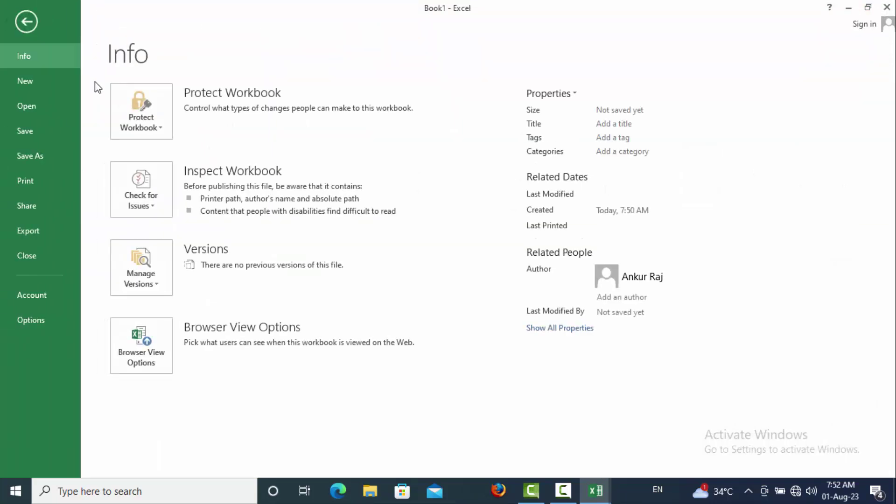
pyautogui.click(41, 147)
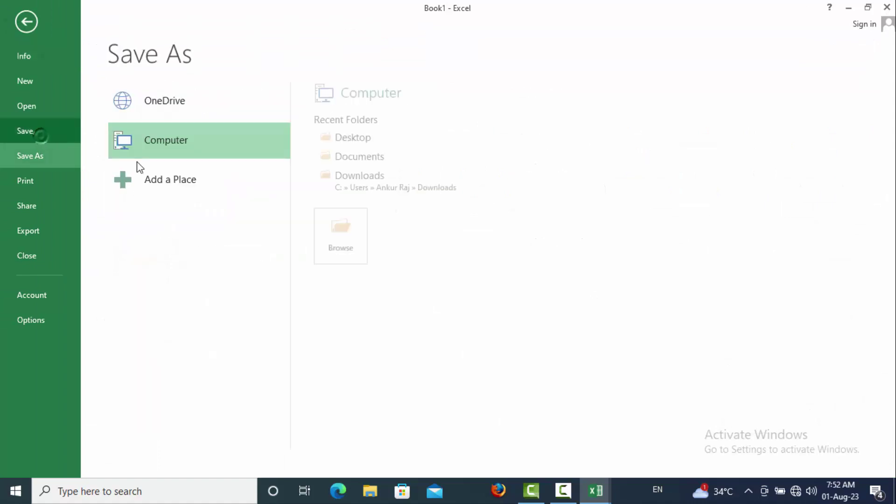
pyautogui.click(361, 248)
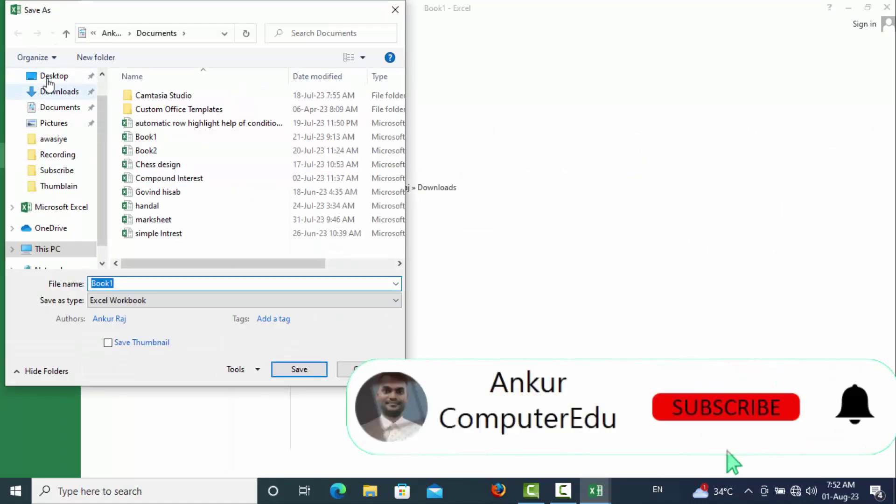
pyautogui.click(48, 82)
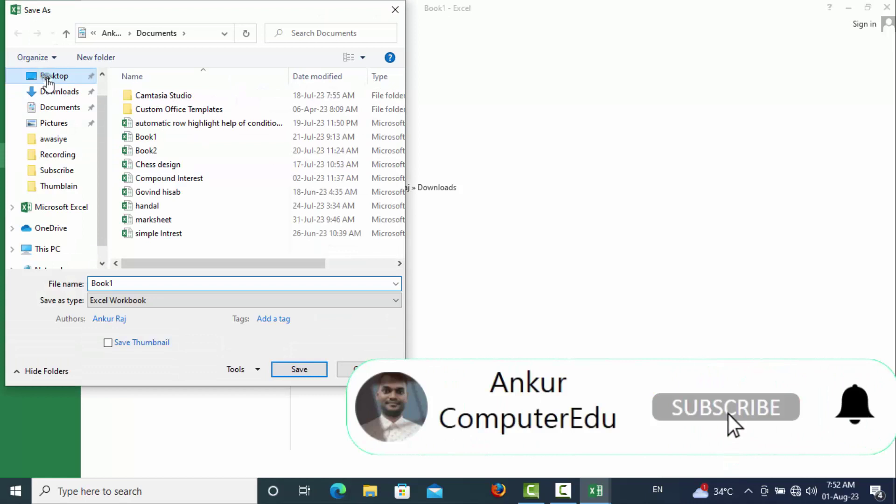
pyautogui.doubleClick(128, 284)
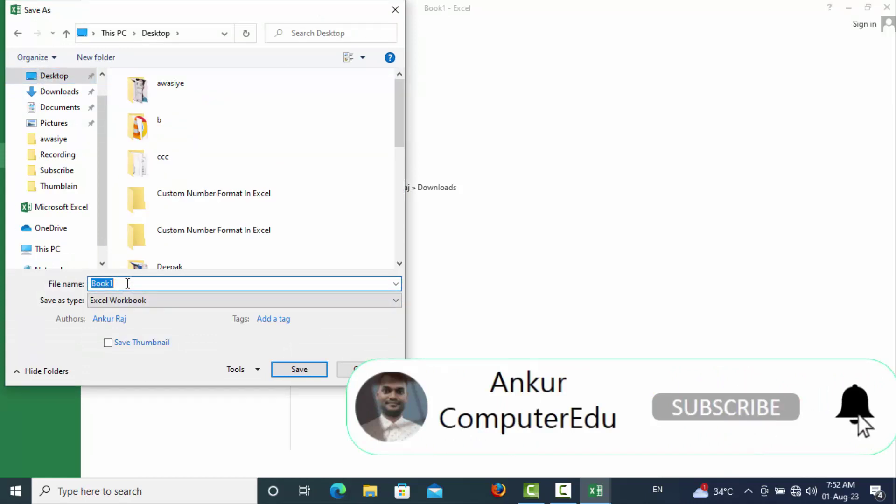
pyautogui.write('Demo')
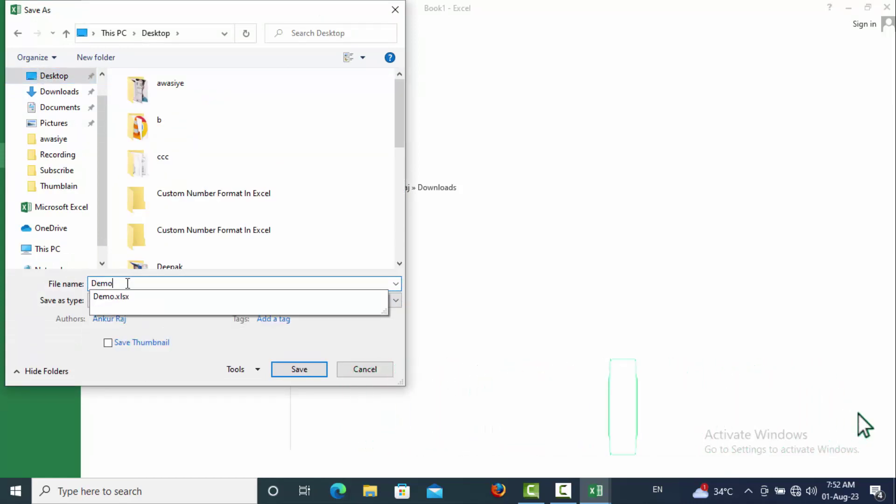
pyautogui.write(' auto save')
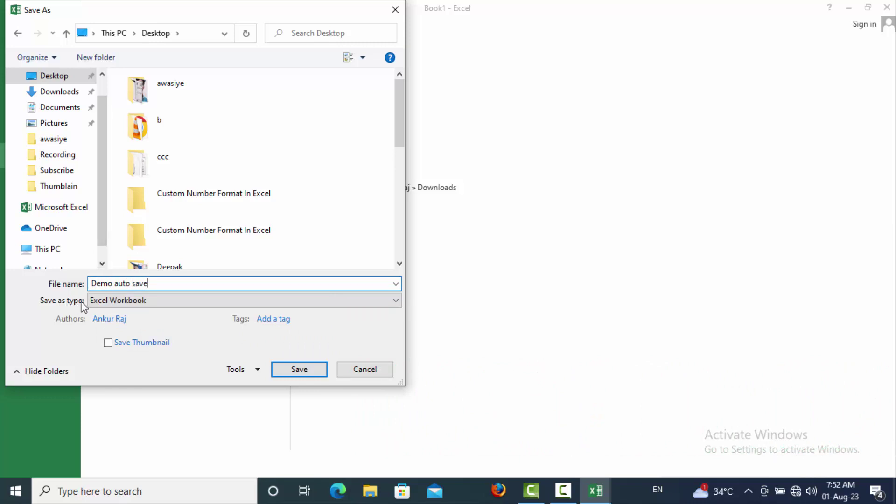
pyautogui.click(129, 301)
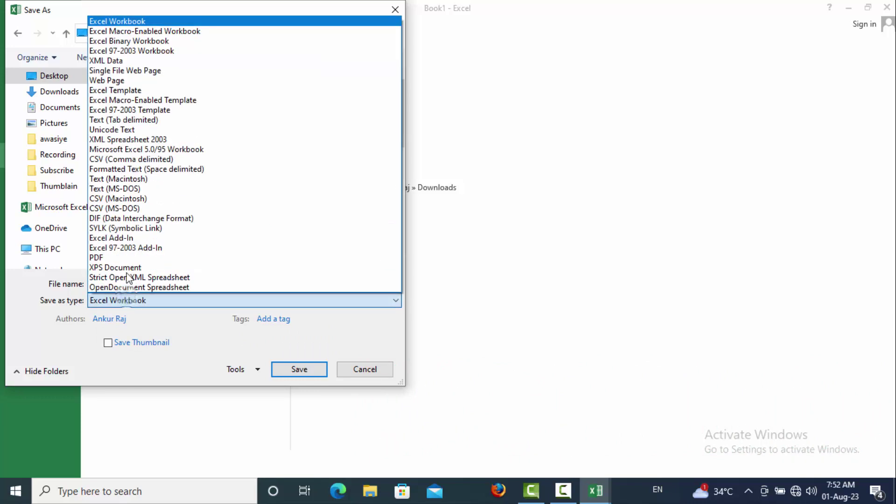
pyautogui.click(111, 31)
pyautogui.click(301, 369)
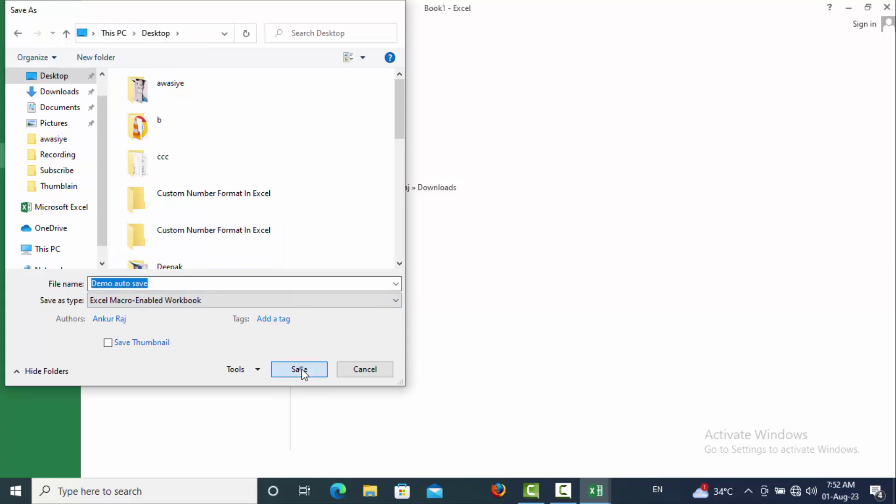
# - Close the open workbooks and reopen Demo auto save from the desktop with macros enabled
pyautogui.click(889, 6)
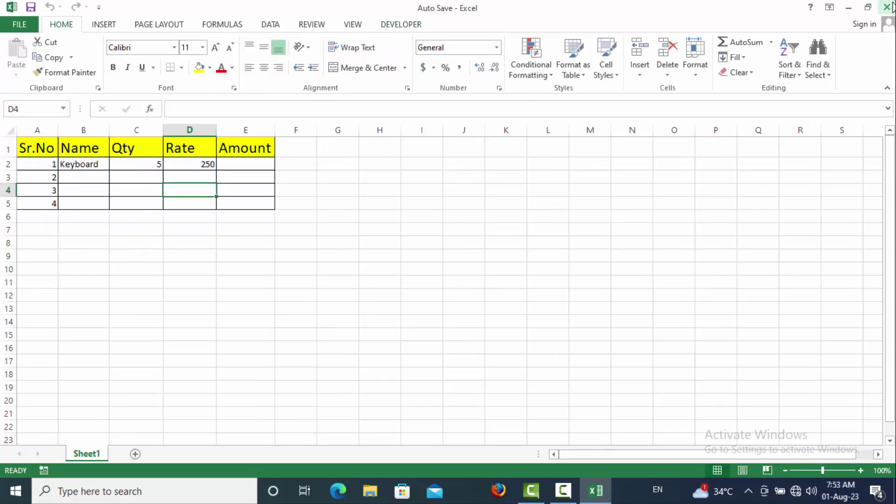
pyautogui.click(890, 6)
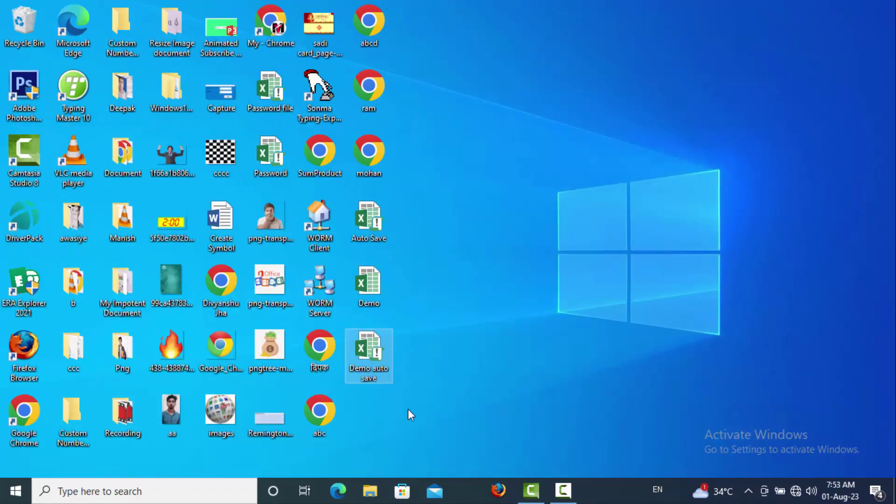
pyautogui.click(453, 383)
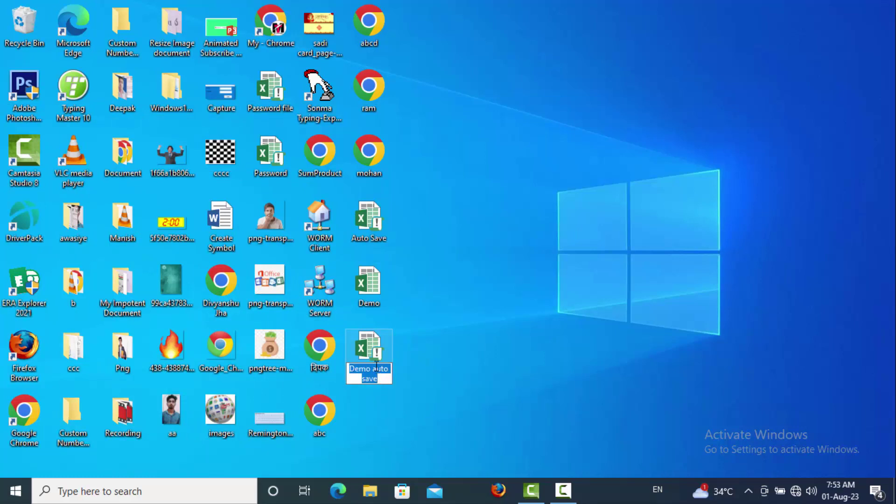
pyautogui.click(371, 355)
pyautogui.doubleClick(373, 359)
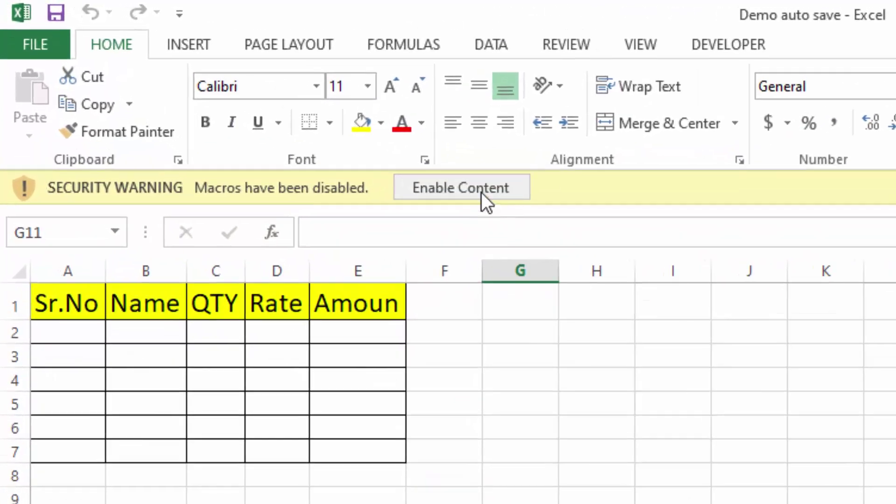
pyautogui.click(265, 106)
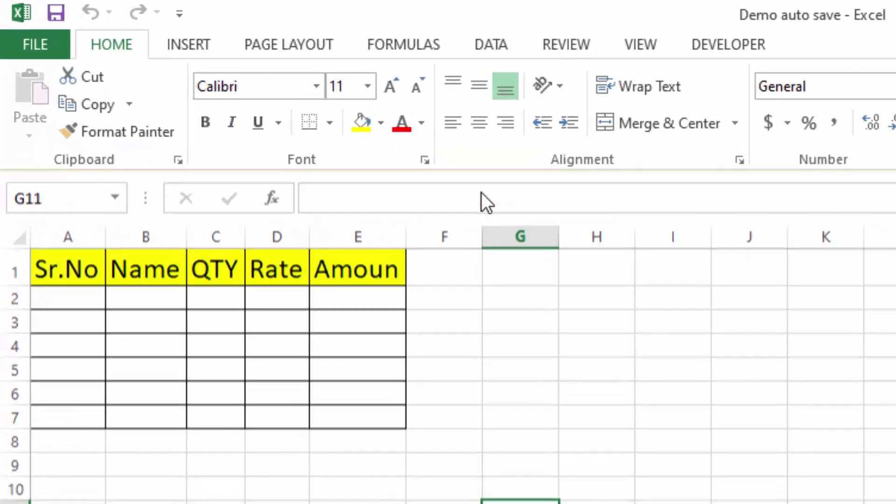
# - Enter Sr.No values 1, 2, 3 and 4 in cells A2 to A5
pyautogui.click(63, 290)
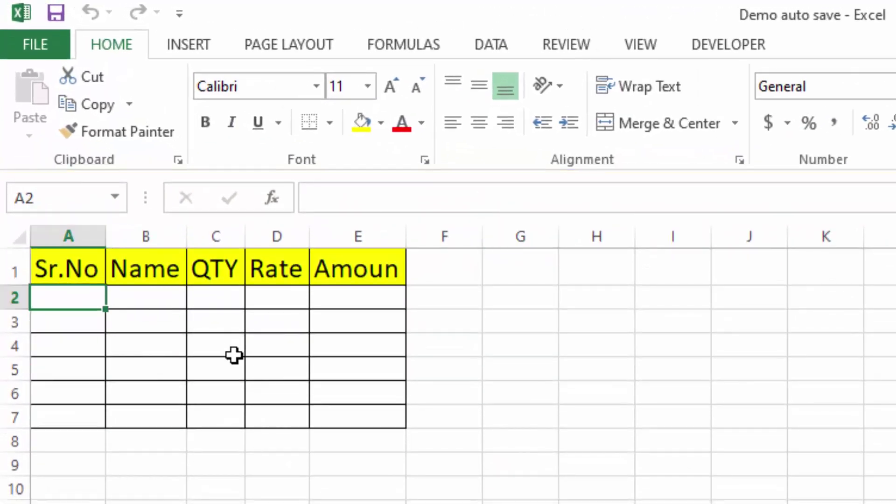
pyautogui.write('1')
pyautogui.press('Return')
pyautogui.write('2')
pyautogui.press('Return')
pyautogui.write('3')
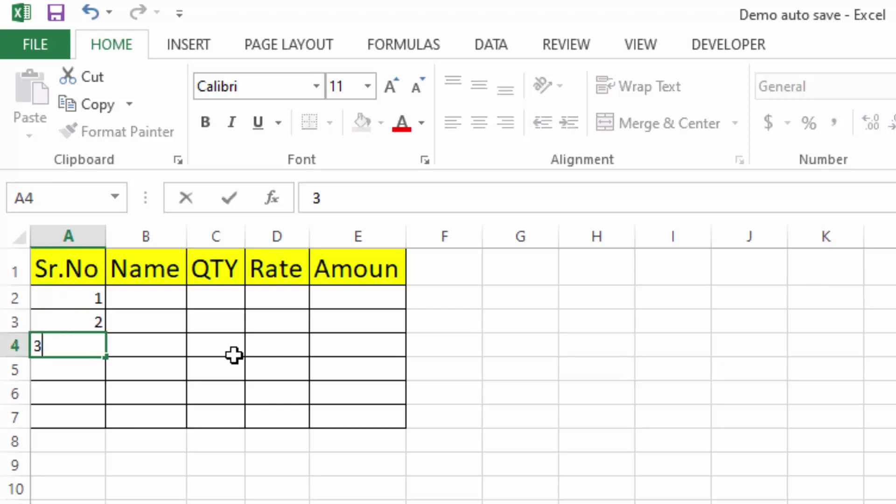
pyautogui.press('Return')
pyautogui.write('4')
pyautogui.press('Return')
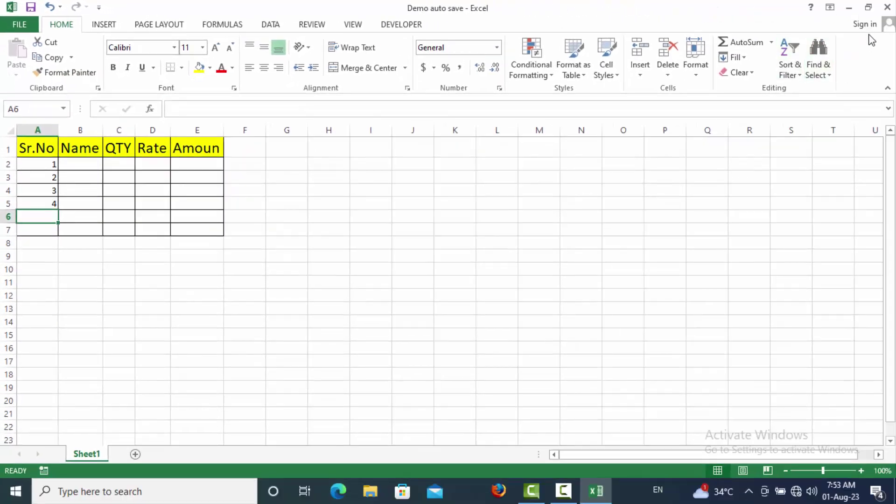
# - Close and reopen Demo auto save, enter Keyboard in B2 and mouse in B3, then close Excel
pyautogui.click(887, 7)
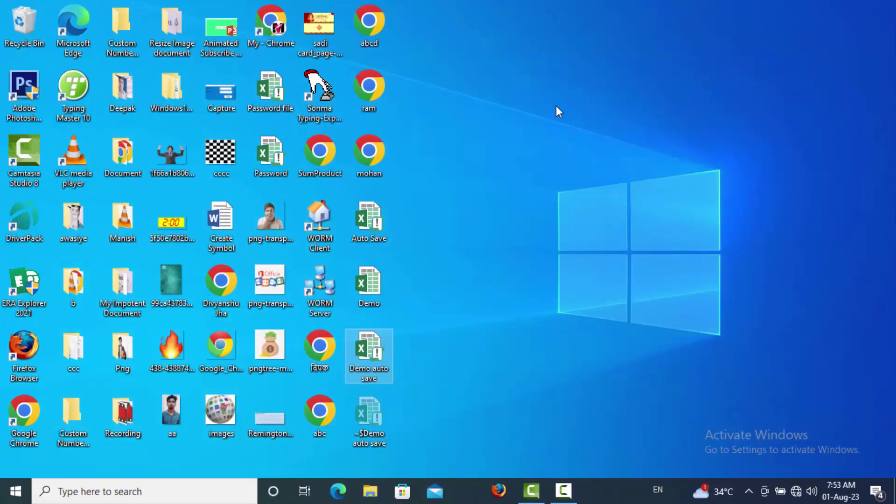
pyautogui.doubleClick(382, 355)
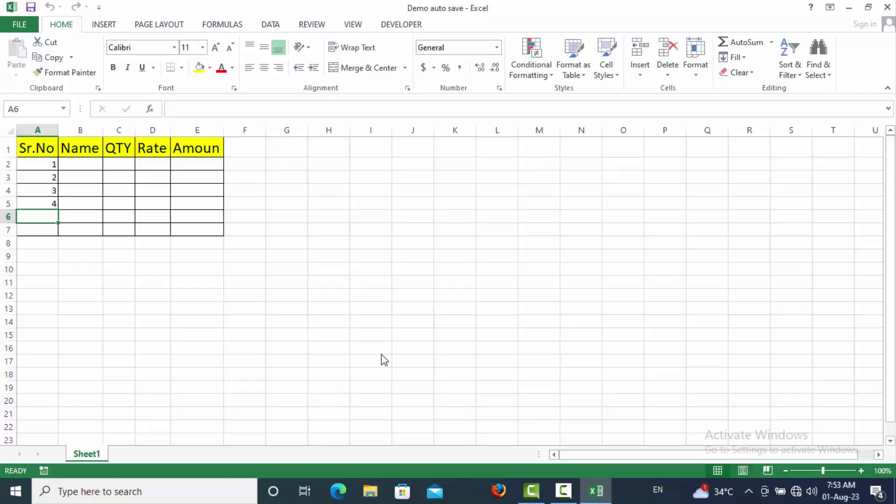
pyautogui.click(87, 163)
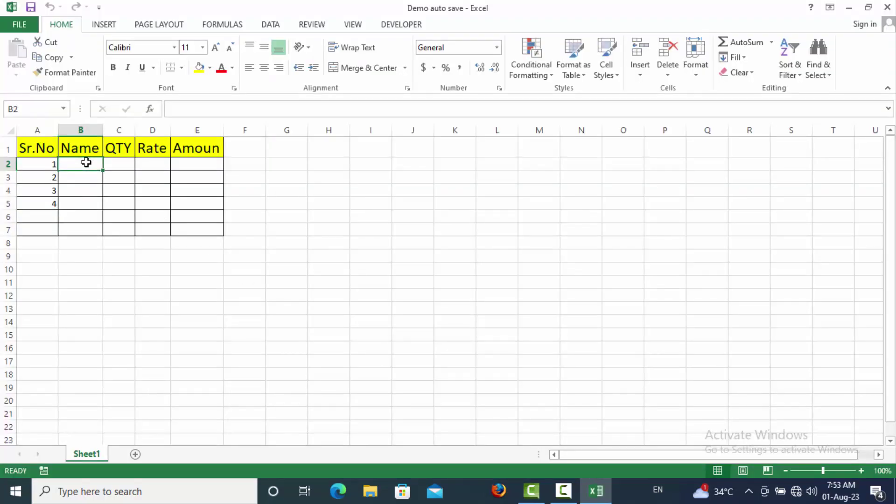
pyautogui.write('D')
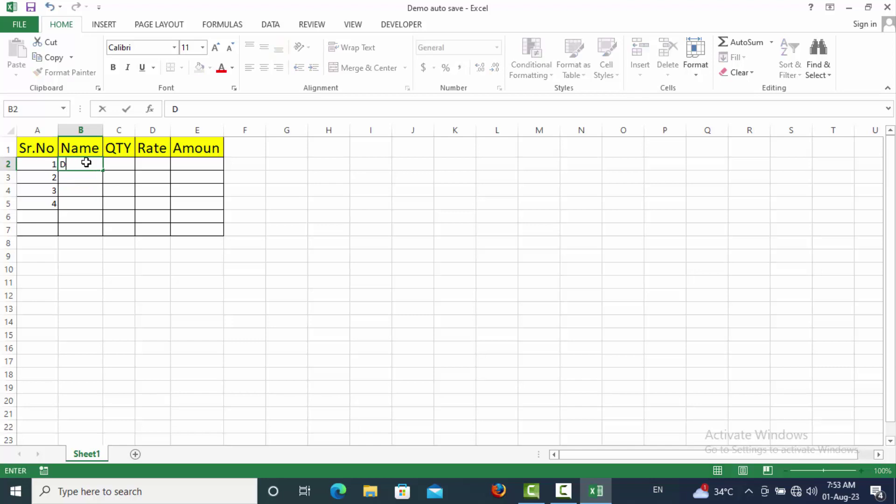
pyautogui.write('Keyboard')
pyautogui.press('Return')
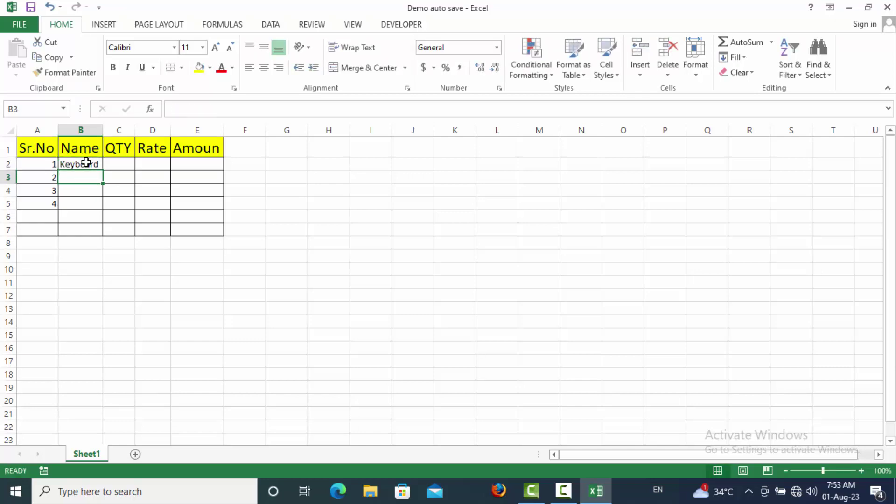
pyautogui.write('mouse')
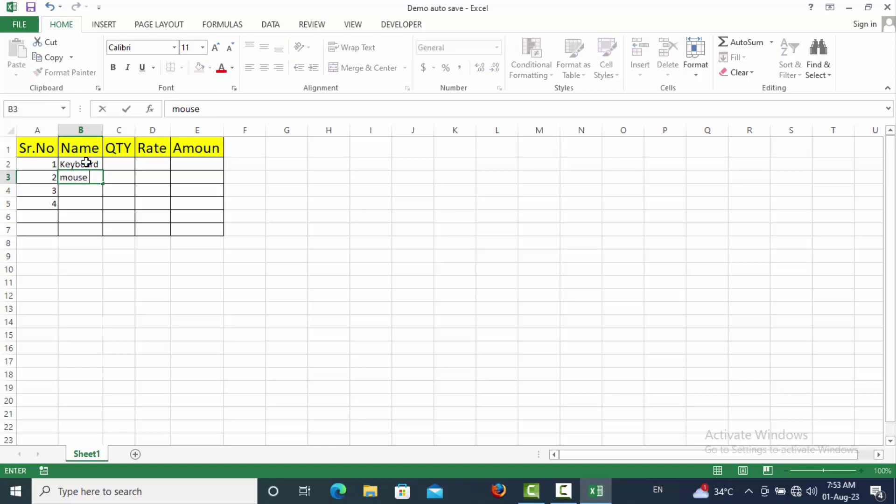
pyautogui.click(169, 283)
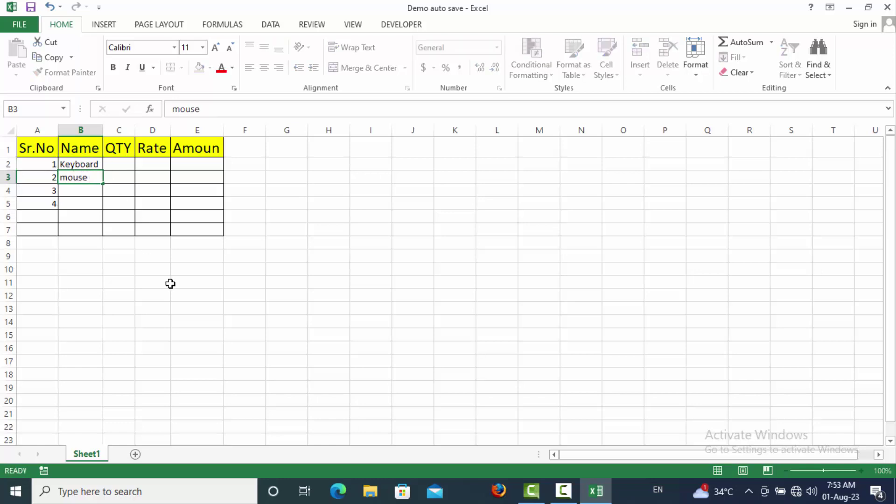
pyautogui.click(888, 7)
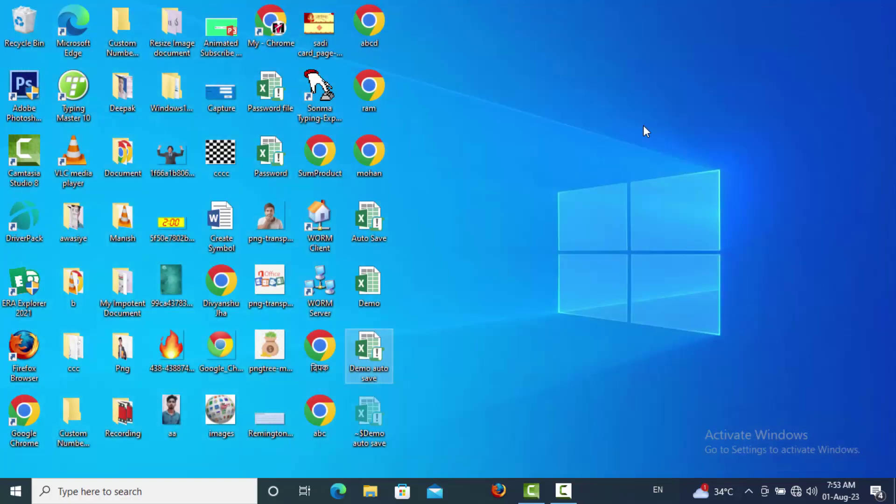
# - Reopen Demo auto save from the desktop to check the Keyboard and mouse names were kept
pyautogui.doubleClick(351, 347)
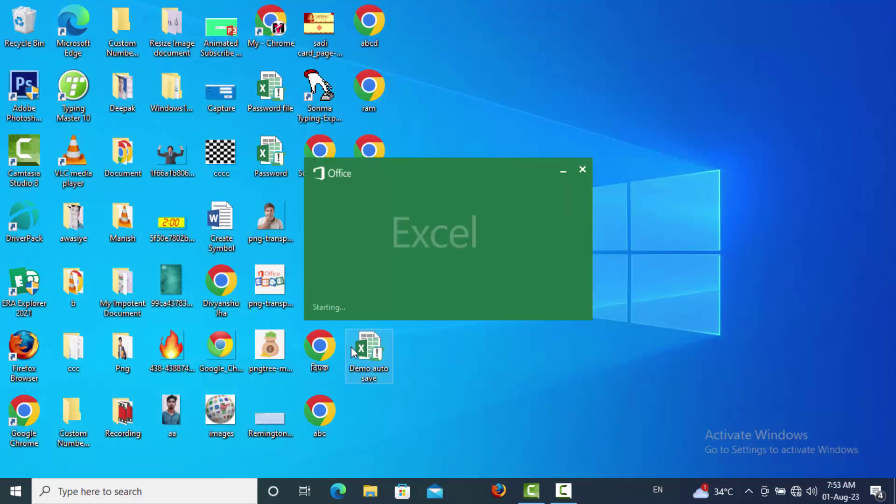